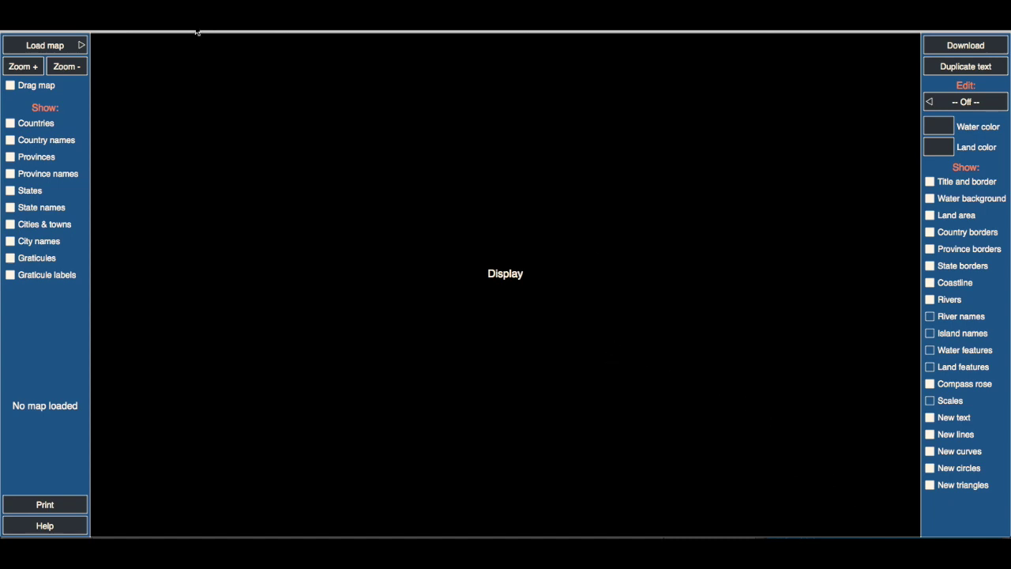
- Load the USA map and zoom in to about 2.4 so the central and eastern states fill the view
{"action": "left_click", "coordinate": [67, 47]}
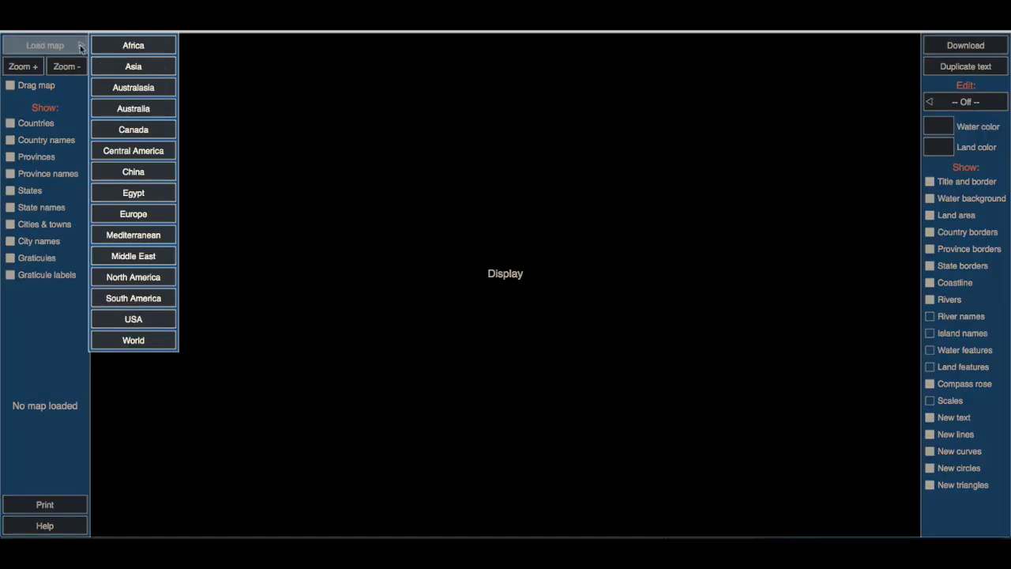
{"action": "left_click", "coordinate": [136, 320]}
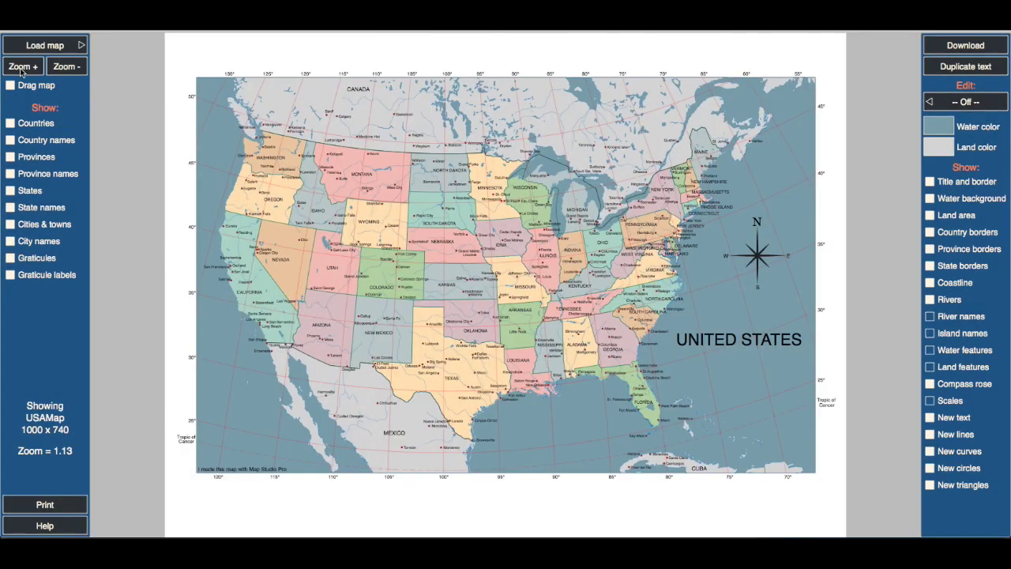
{"action": "left_click", "coordinate": [22, 68]}
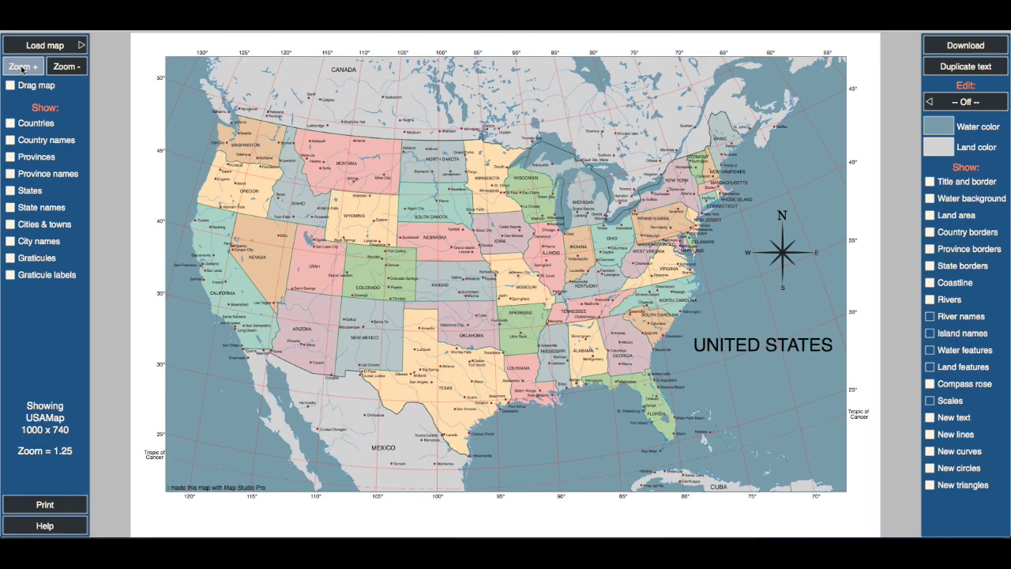
{"action": "left_click", "coordinate": [22, 68]}
{"action": "left_click", "coordinate": [22, 68]}
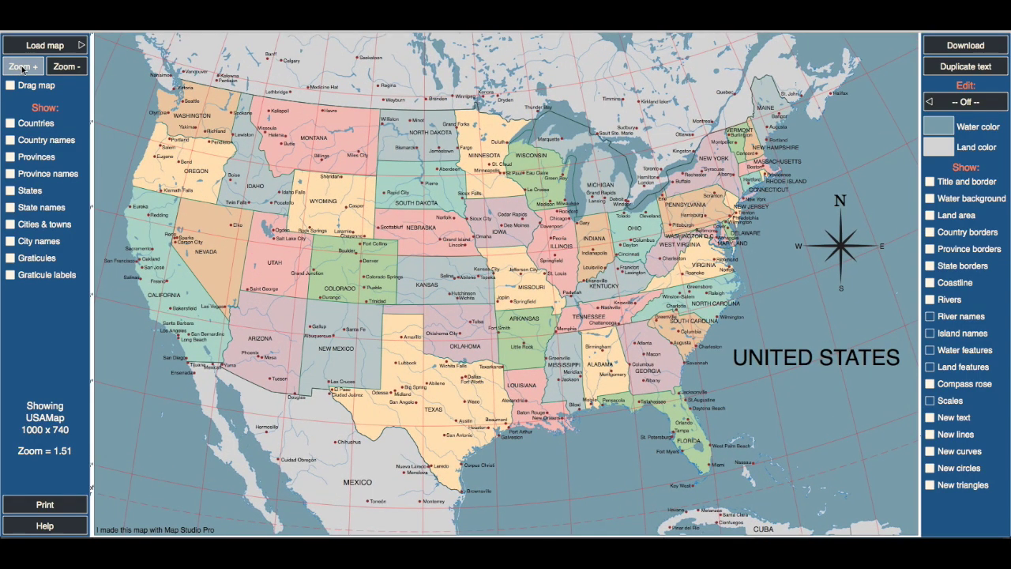
{"action": "left_click", "coordinate": [22, 68]}
{"action": "left_click", "coordinate": [22, 68]}
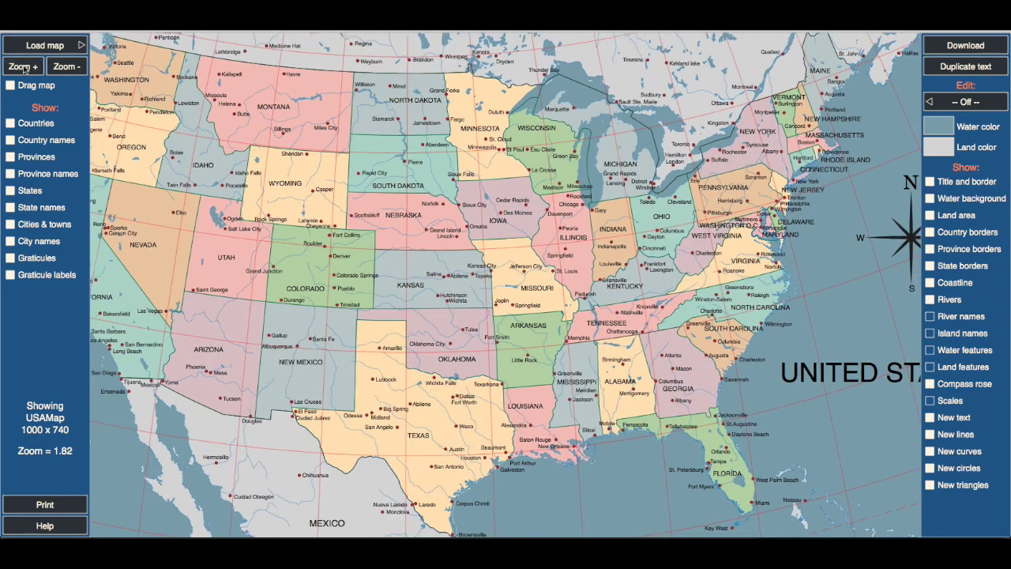
{"action": "left_click", "coordinate": [22, 67]}
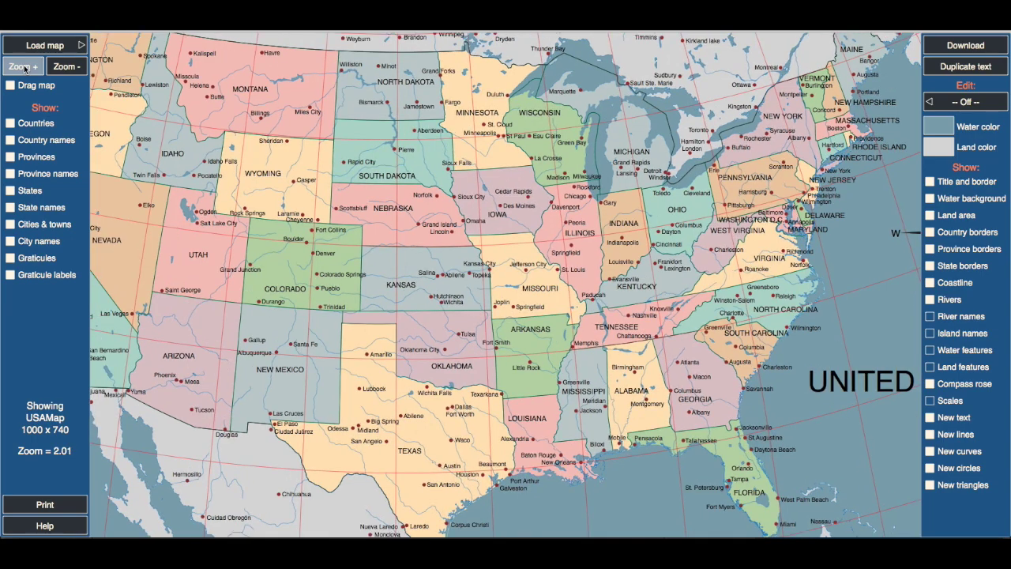
{"action": "left_click", "coordinate": [22, 68]}
{"action": "left_click", "coordinate": [36, 71]}
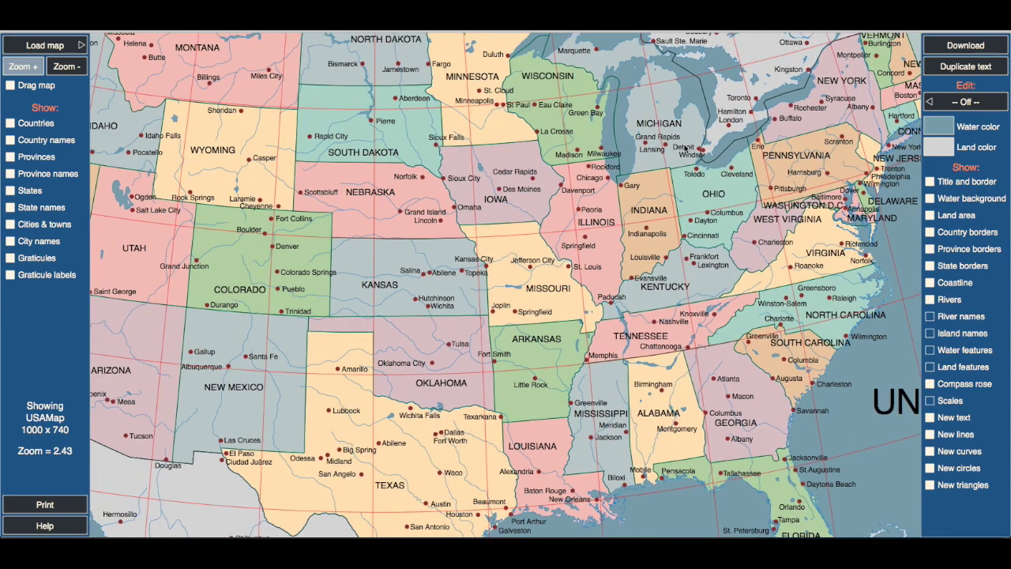
- Pan the map to center the Great Lakes and northeastern seaboard in the display
{"action": "scroll", "coordinate": [863, 128], "scroll_direction": "up", "scroll_amount": 1}
{"action": "left_click_drag", "start_coordinate": [747, 182], "coordinate": [545, 253]}
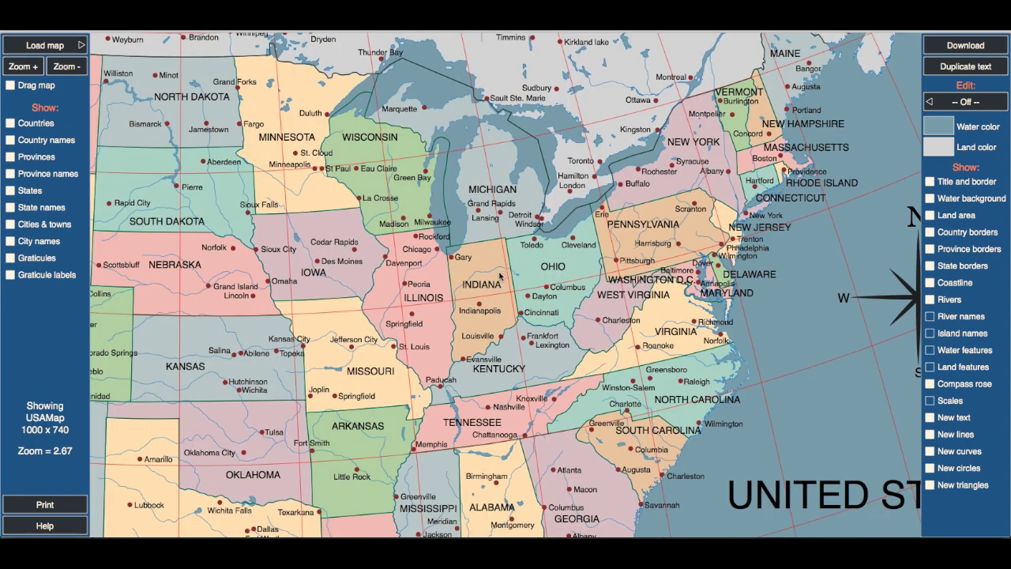
{"action": "left_click_drag", "start_coordinate": [872, 129], "coordinate": [691, 196]}
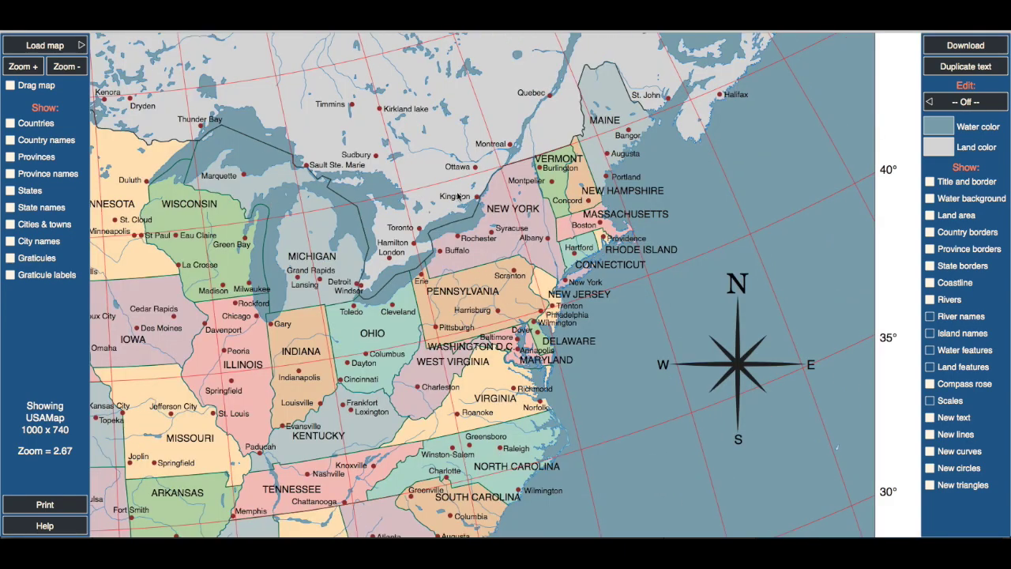
{"action": "left_click_drag", "start_coordinate": [578, 262], "coordinate": [510, 308]}
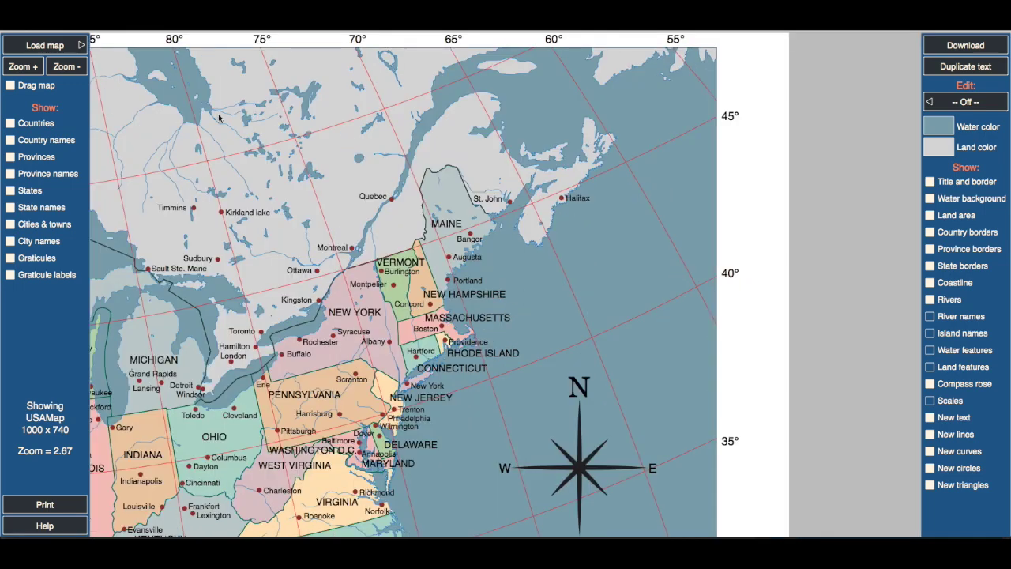
- Zoom in to about 5.7 so New England and upstate New York fill the map frame
{"action": "left_click", "coordinate": [24, 70]}
{"action": "left_click", "coordinate": [25, 70]}
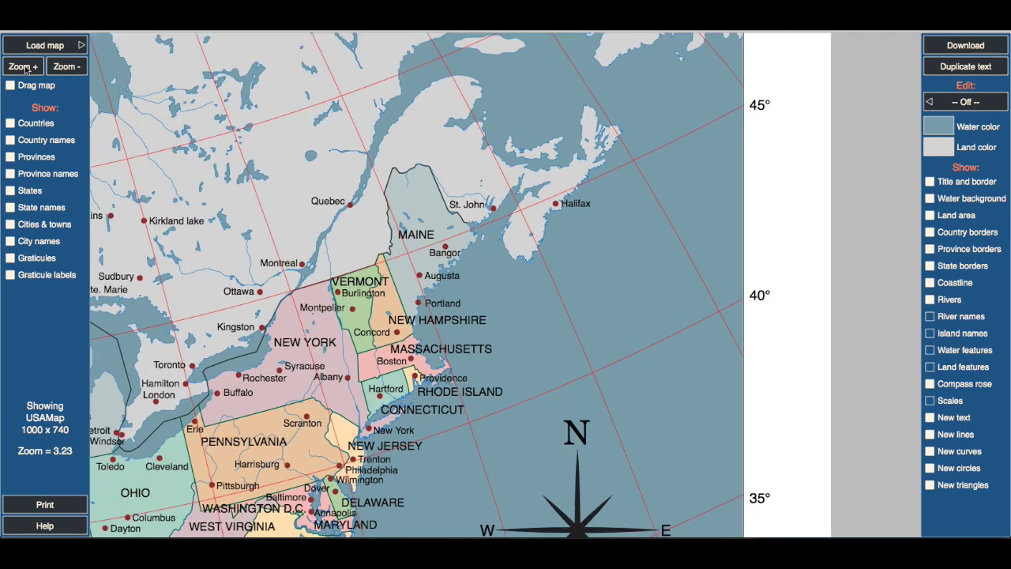
{"action": "left_click", "coordinate": [25, 69]}
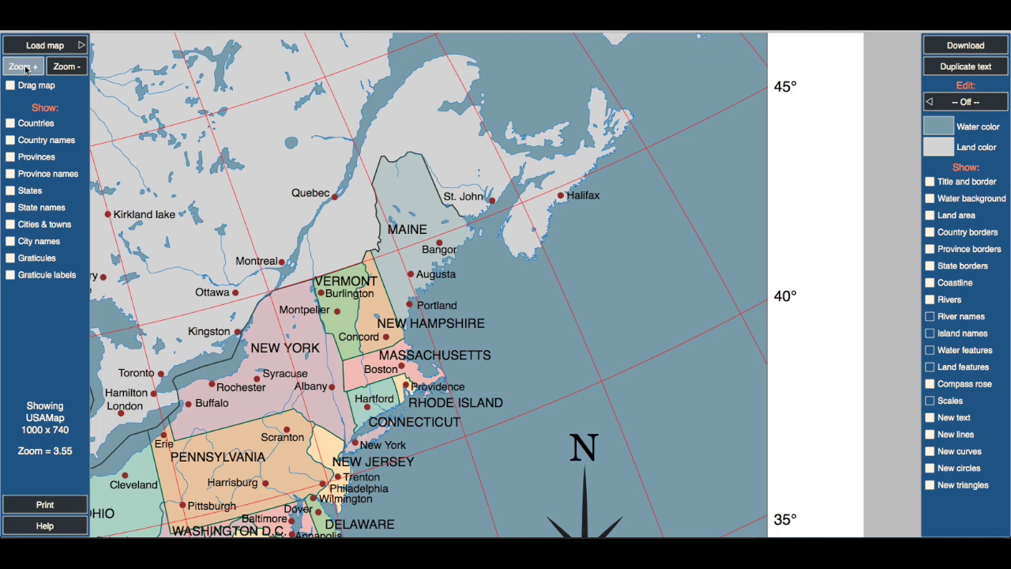
{"action": "left_click", "coordinate": [26, 69]}
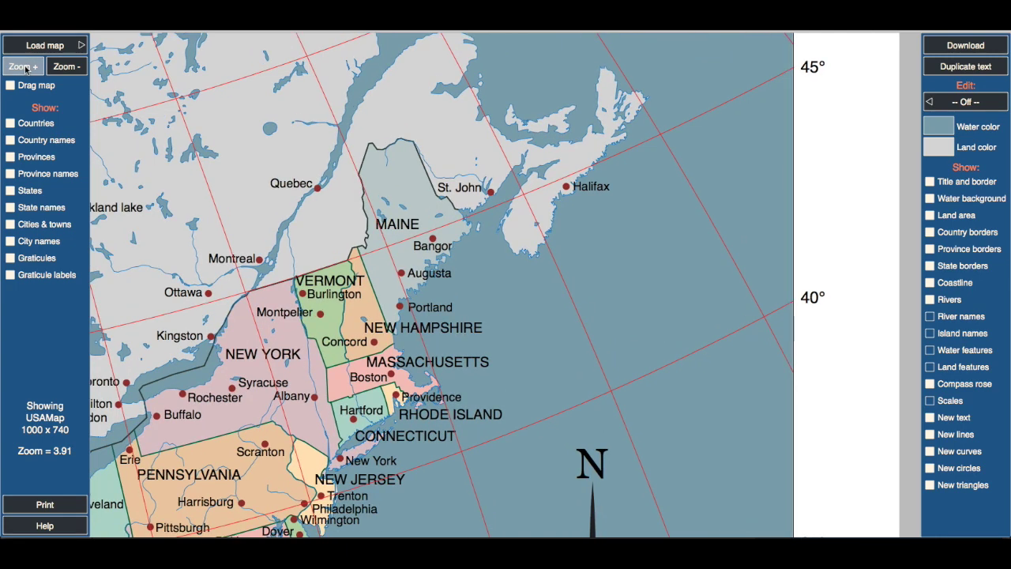
{"action": "left_click", "coordinate": [25, 69]}
{"action": "left_click", "coordinate": [26, 68]}
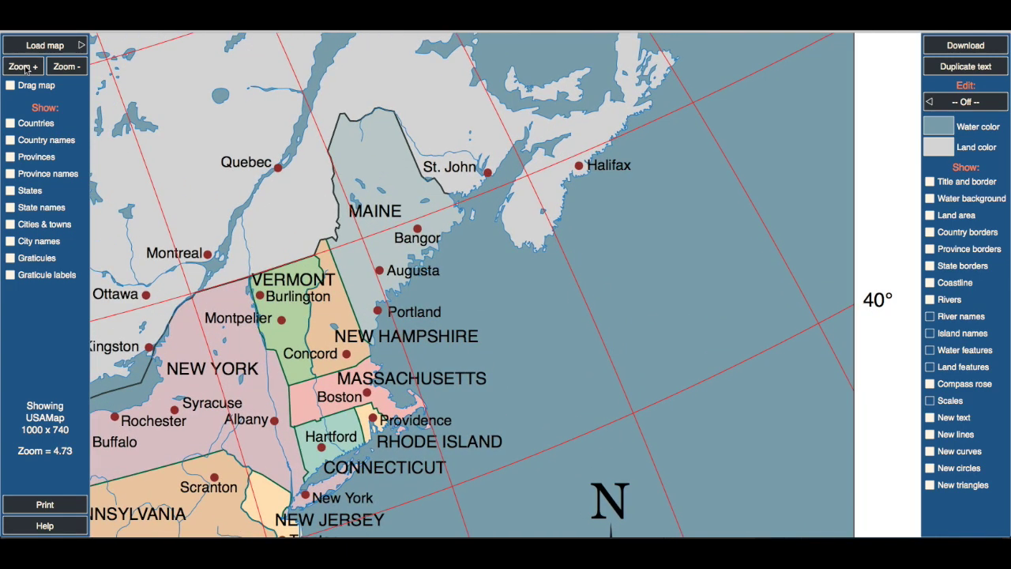
{"action": "left_click", "coordinate": [26, 69]}
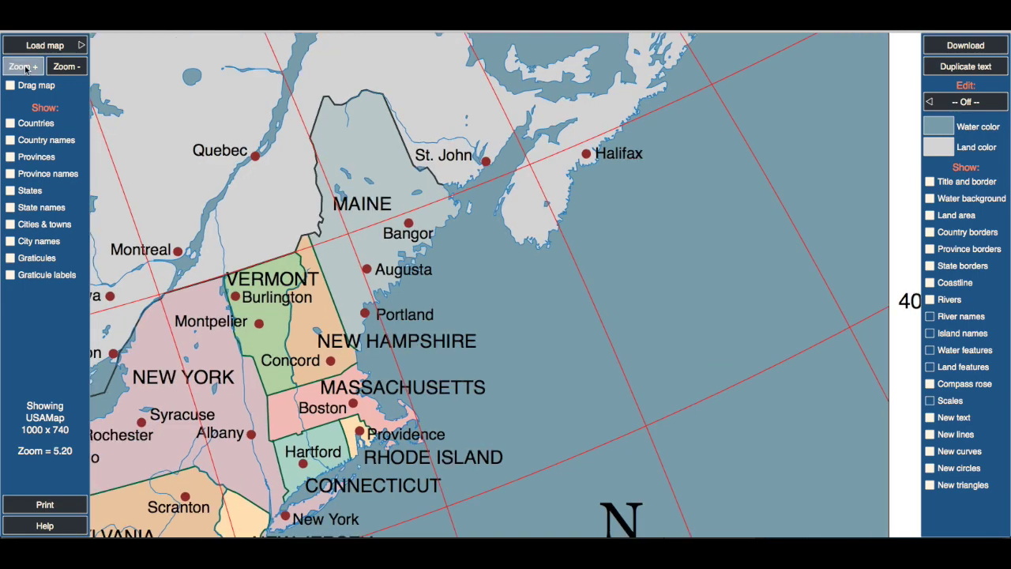
{"action": "left_click", "coordinate": [25, 69]}
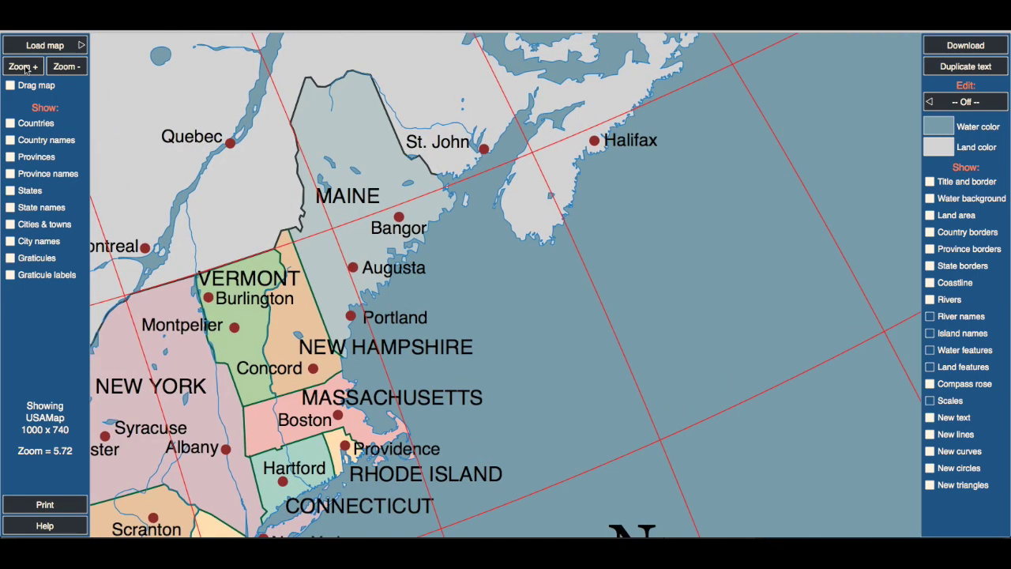
{"action": "left_click", "coordinate": [25, 69]}
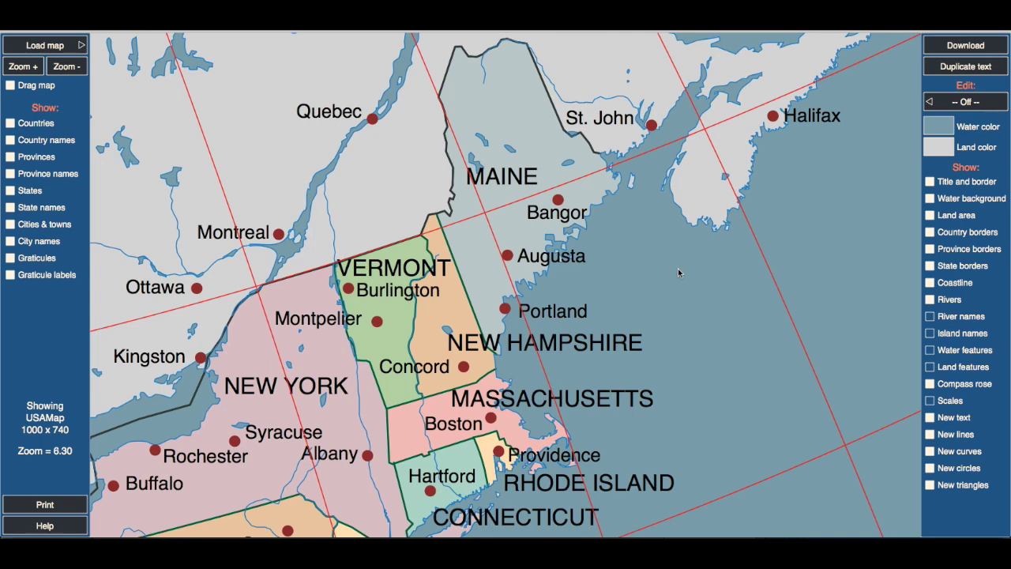
- In Circles edit mode, select the Augusta, Concord, Boston, Providence and Hartford capital dots
{"action": "left_click", "coordinate": [964, 102]}
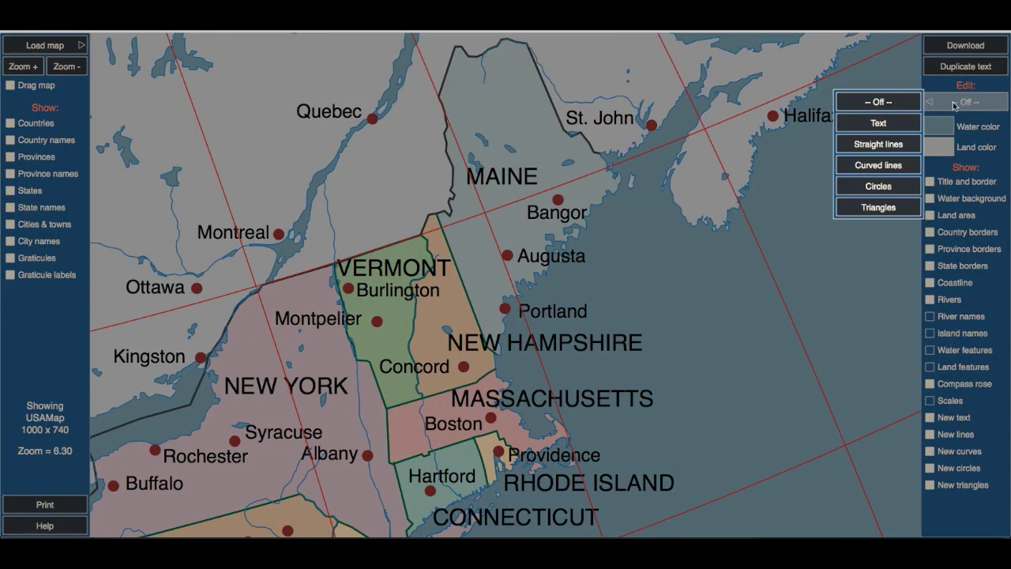
{"action": "left_click", "coordinate": [878, 186]}
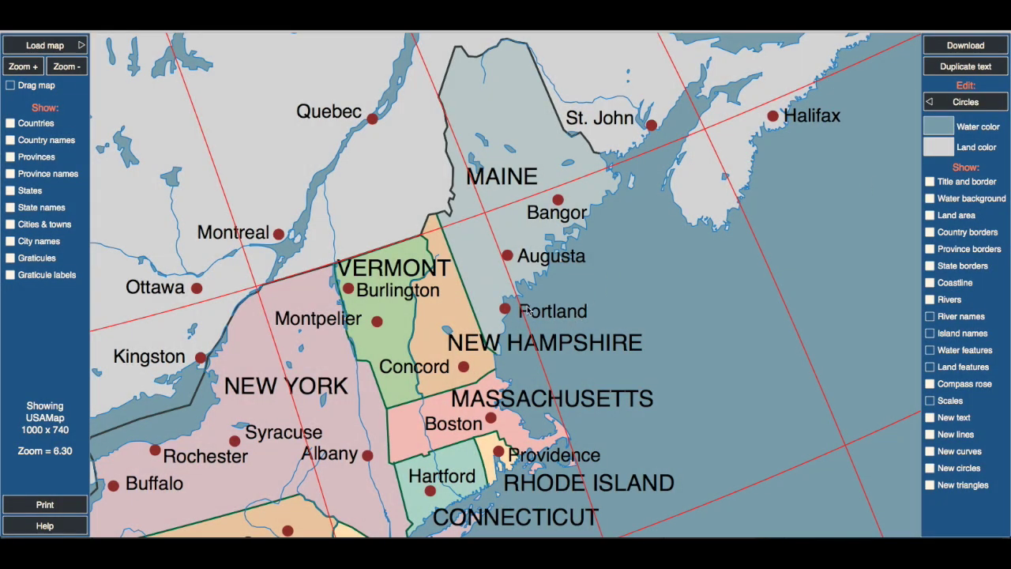
{"action": "left_click", "coordinate": [508, 259]}
{"action": "left_click", "coordinate": [464, 368]}
{"action": "left_click", "coordinate": [491, 420]}
{"action": "left_click_drag", "start_coordinate": [494, 425], "coordinate": [494, 423]}
{"action": "left_click", "coordinate": [498, 456]}
{"action": "left_click", "coordinate": [430, 491]}
{"action": "left_click", "coordinate": [431, 492]}
- Hide the city and town dots and all city name labels
{"action": "left_click", "coordinate": [10, 224]}
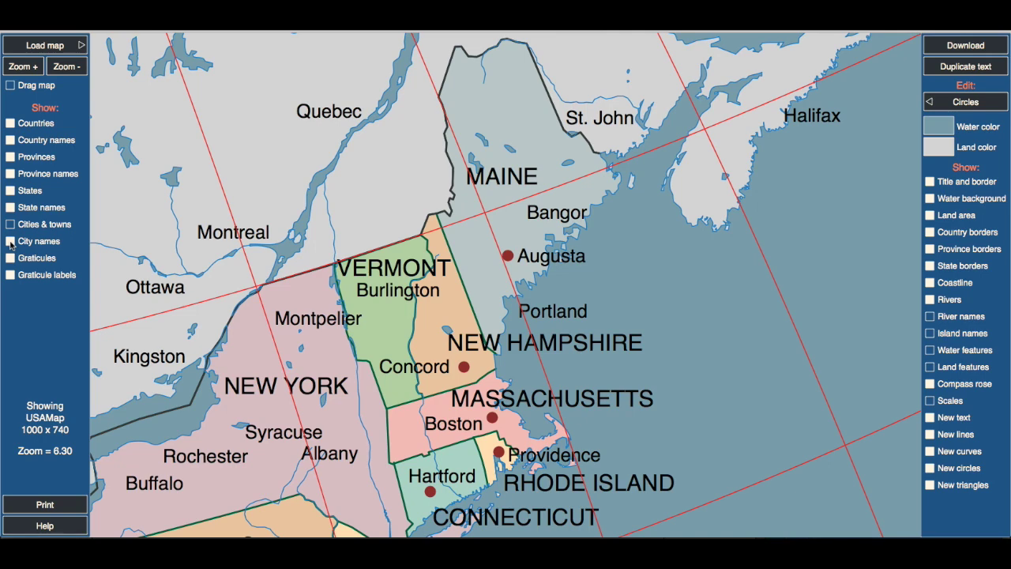
{"action": "left_click", "coordinate": [10, 242]}
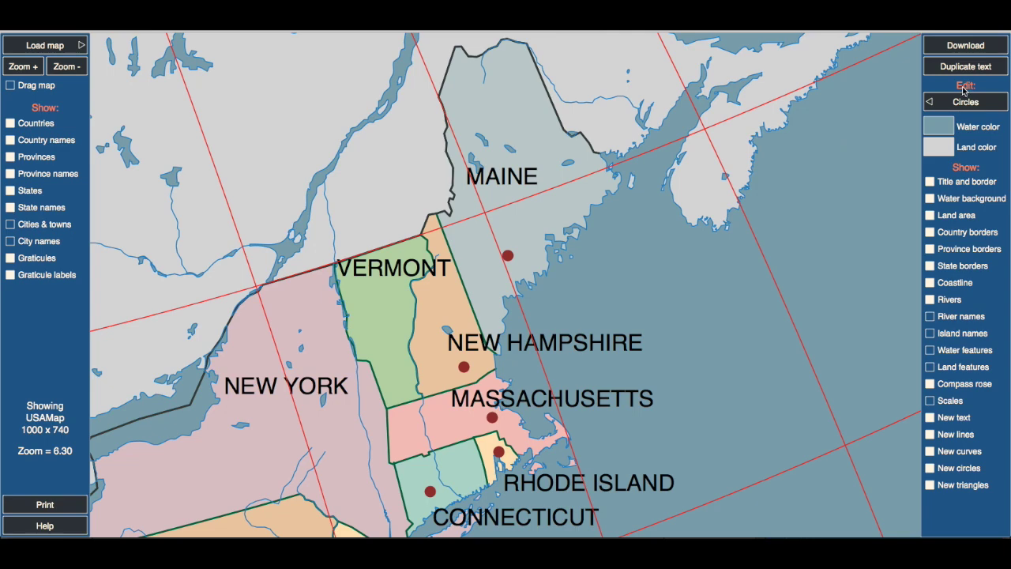
{"action": "left_click", "coordinate": [968, 103]}
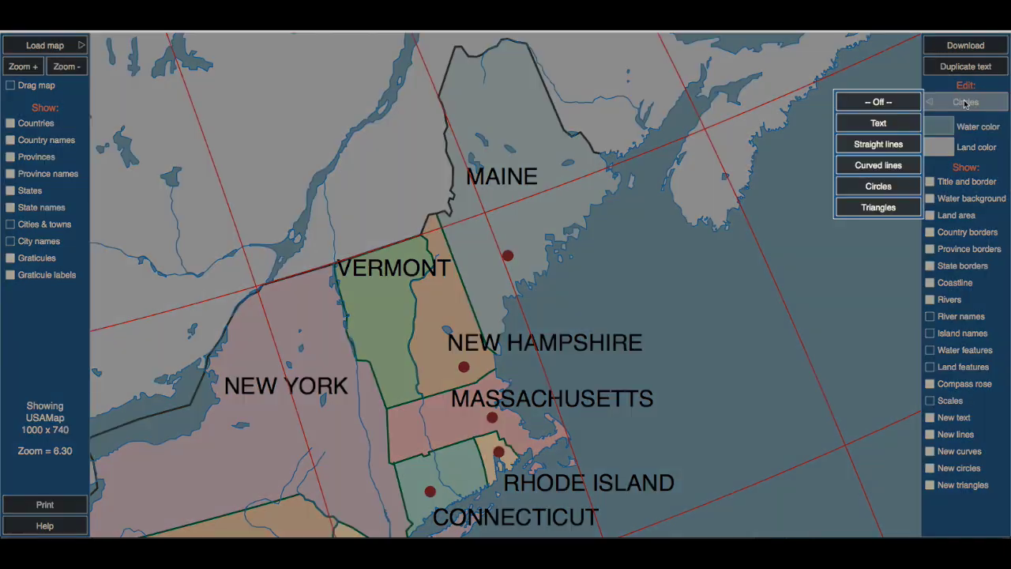
- Add an Augusta text label at size 6 beside Augusta's dot
{"action": "left_click", "coordinate": [878, 123]}
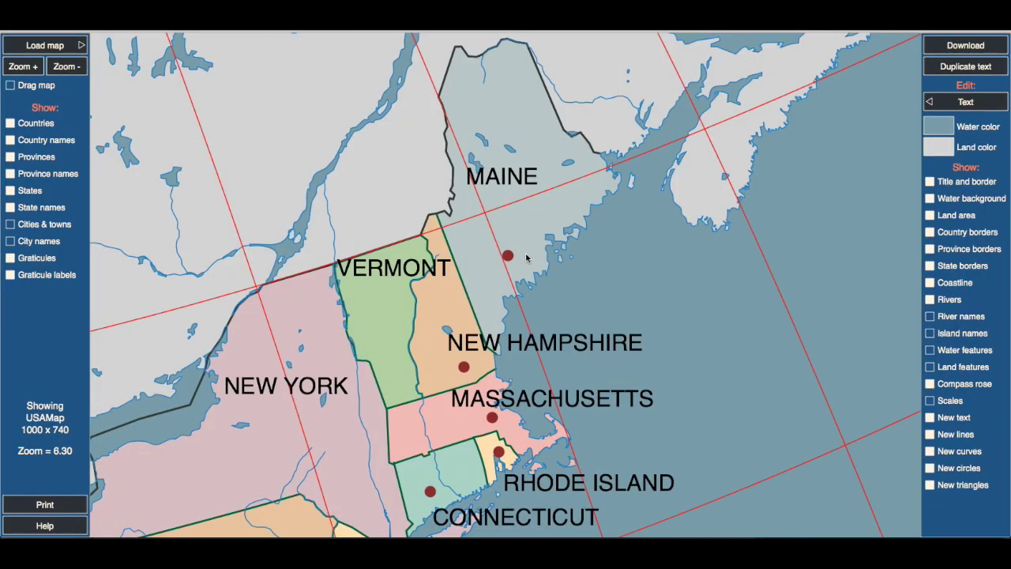
{"action": "left_click", "coordinate": [534, 258]}
{"action": "left_click", "coordinate": [385, 221]}
{"action": "type", "text": "Augusta"}
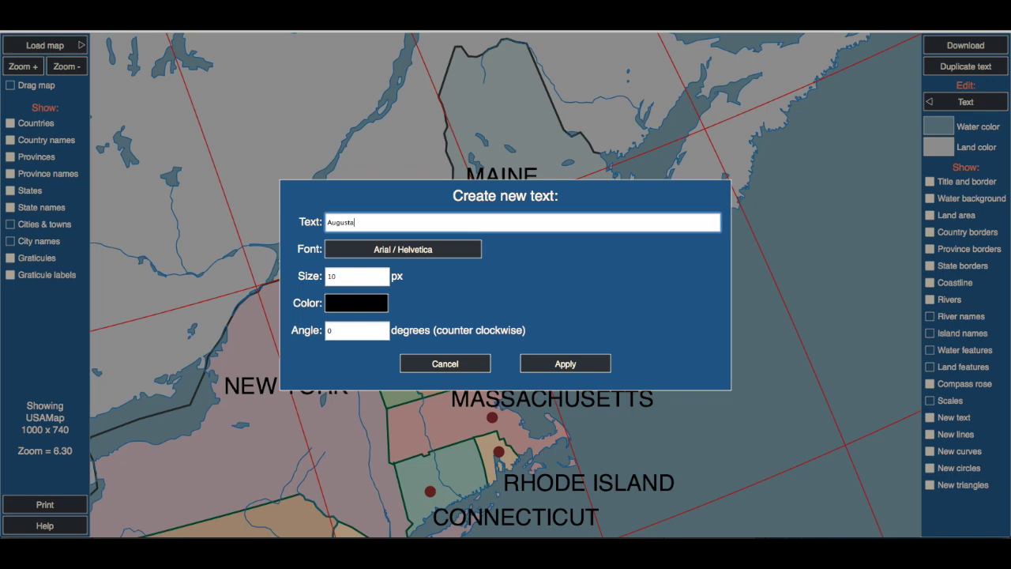
{"action": "key", "text": "Tab"}
{"action": "type", "text": "6"}
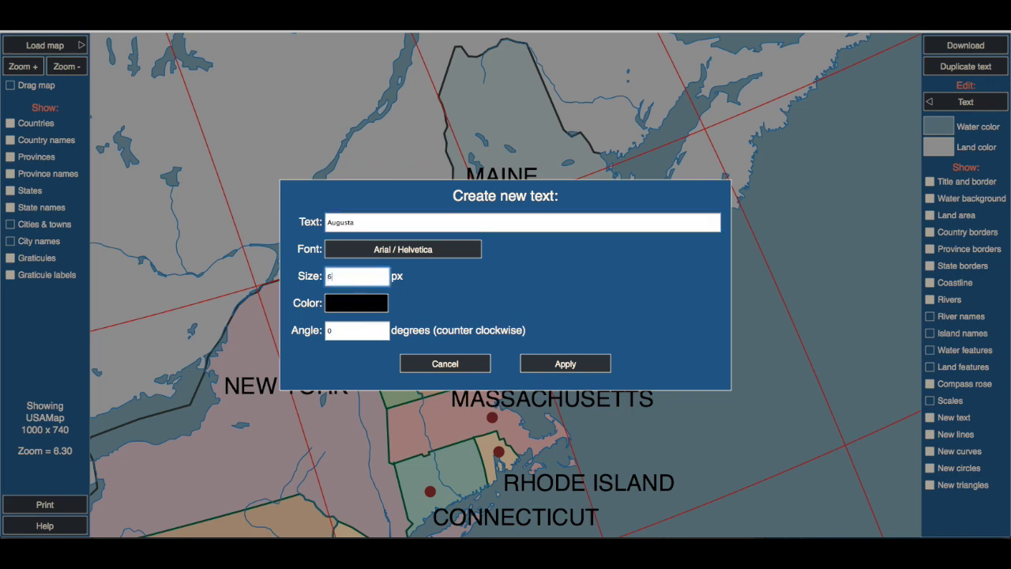
{"action": "left_click", "coordinate": [581, 358]}
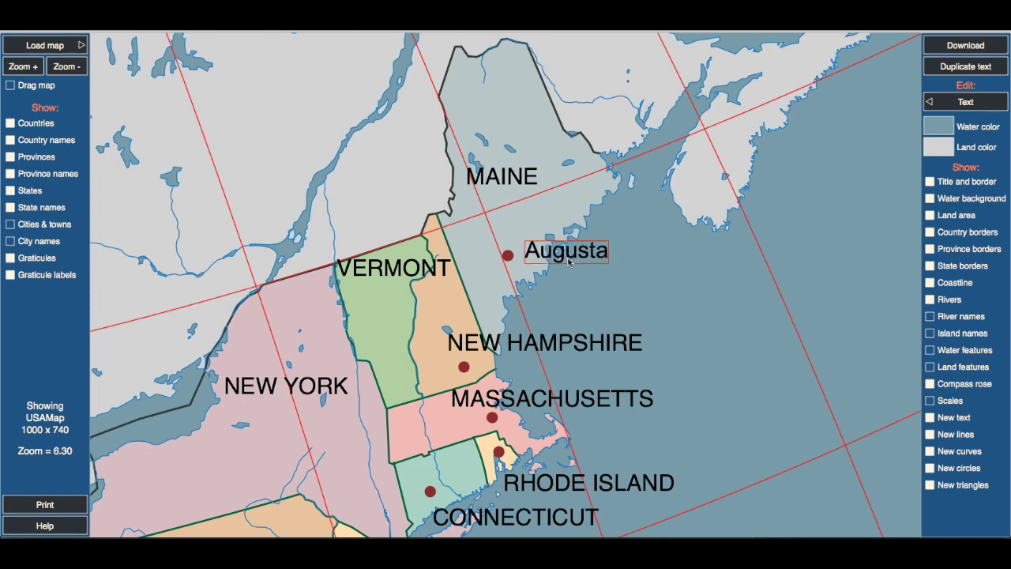
{"action": "left_click_drag", "start_coordinate": [570, 262], "coordinate": [566, 264]}
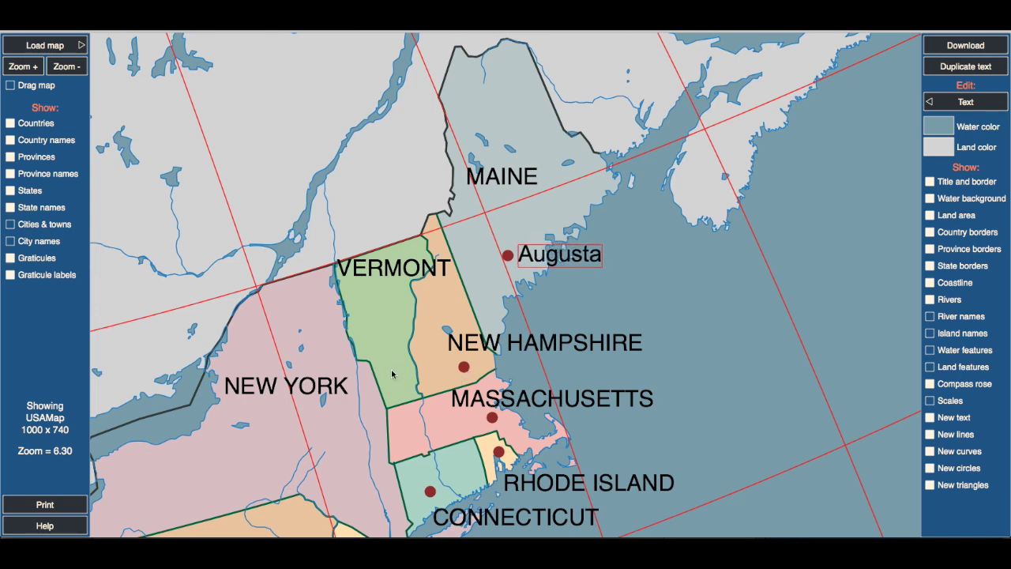
- Add a size 6 Concord label left of its dot and a Boston label beside its dot
{"action": "left_click", "coordinate": [464, 367]}
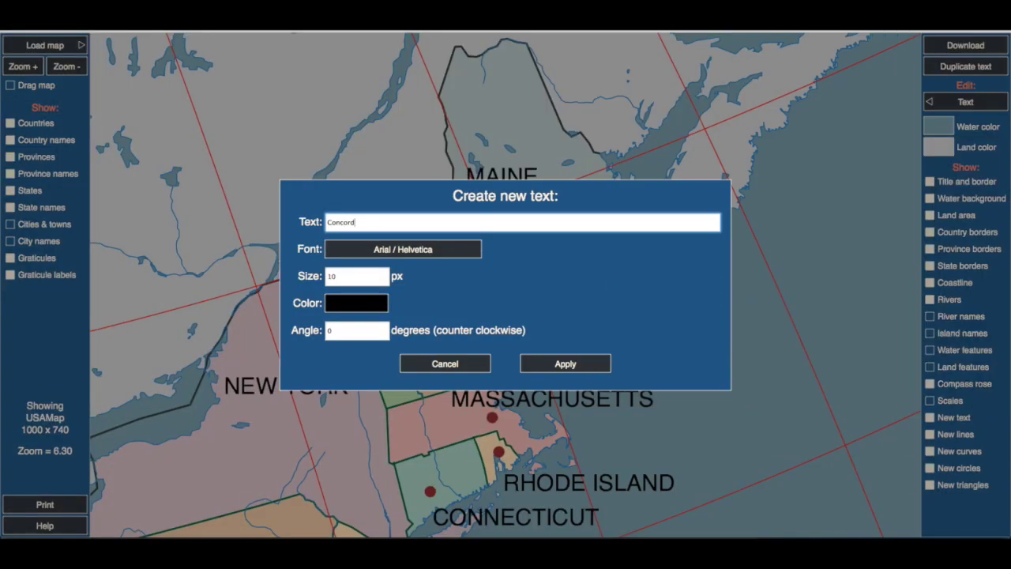
{"action": "double_click", "coordinate": [356, 275]}
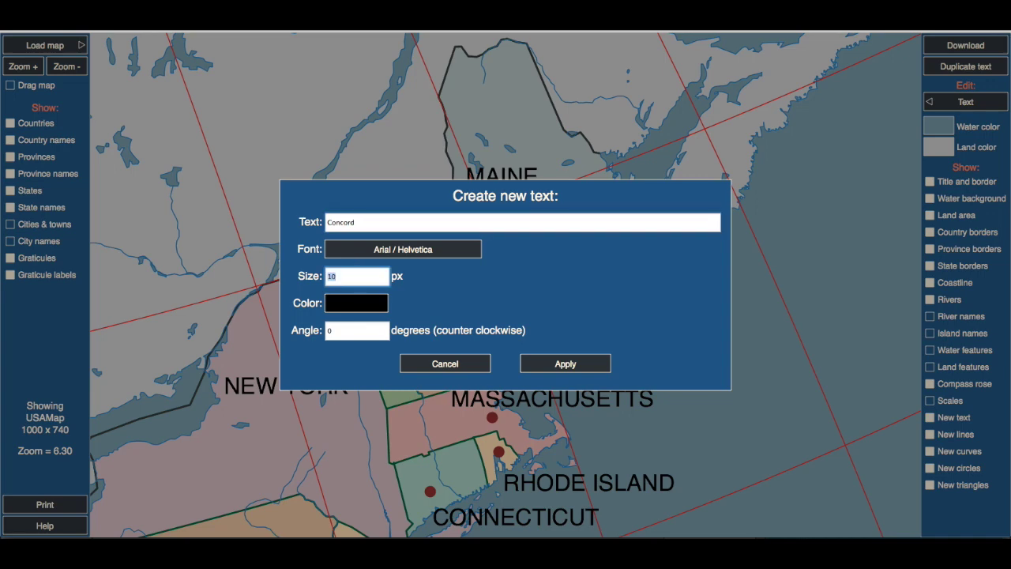
{"action": "type", "text": "6"}
{"action": "left_click", "coordinate": [593, 368]}
{"action": "left_click_drag", "start_coordinate": [430, 370], "coordinate": [410, 368]}
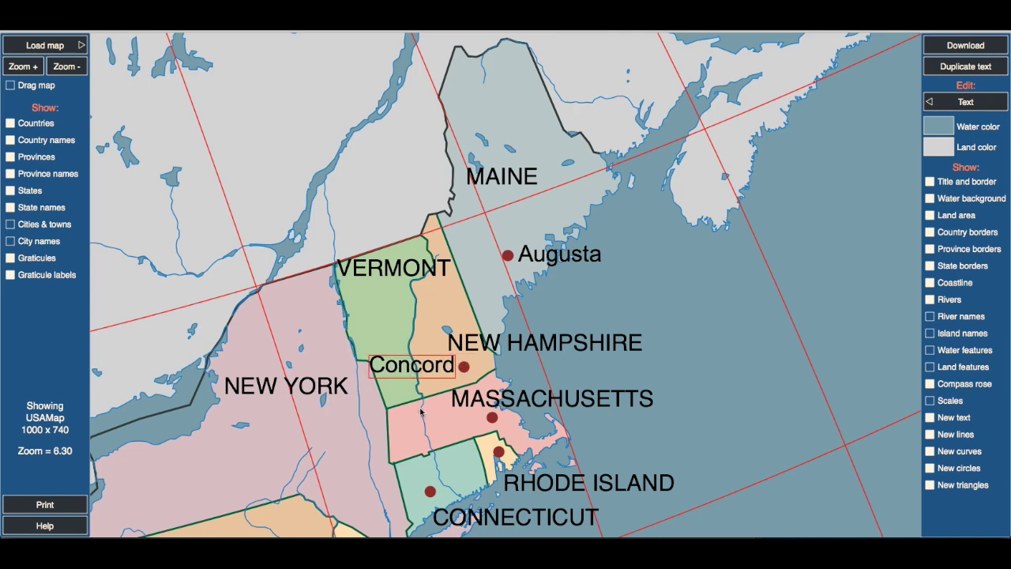
{"action": "left_click", "coordinate": [403, 426]}
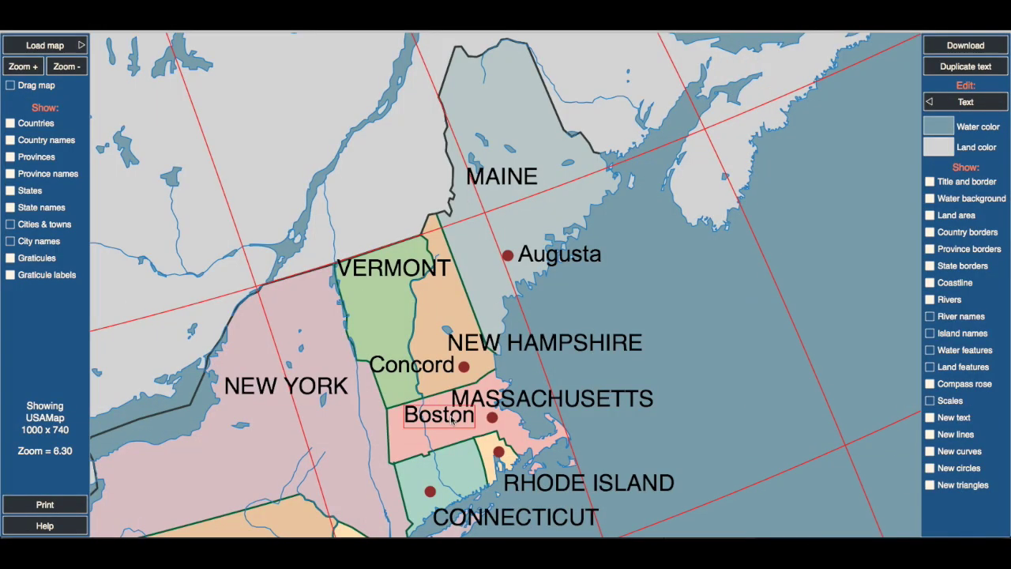
{"action": "left_click_drag", "start_coordinate": [452, 421], "coordinate": [460, 424]}
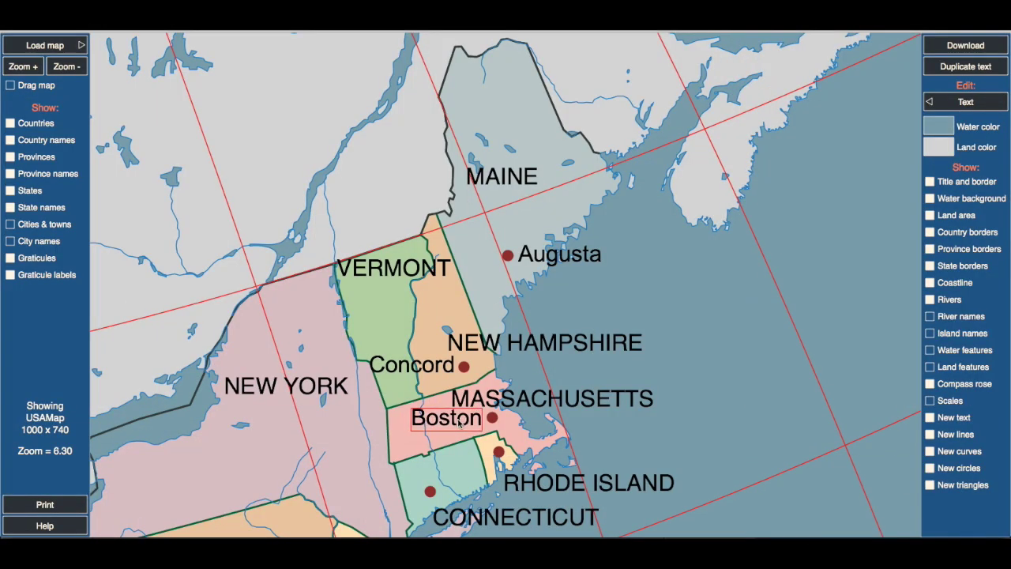
- Add a size 6 Providence label next to Rhode Island's capital dot
{"action": "left_click", "coordinate": [529, 452]}
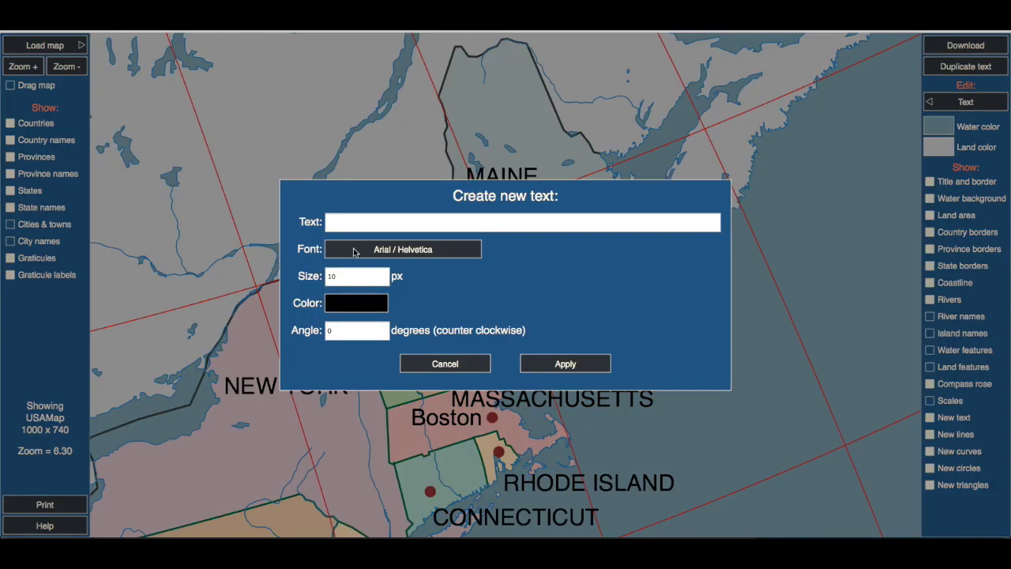
{"action": "left_click", "coordinate": [345, 225]}
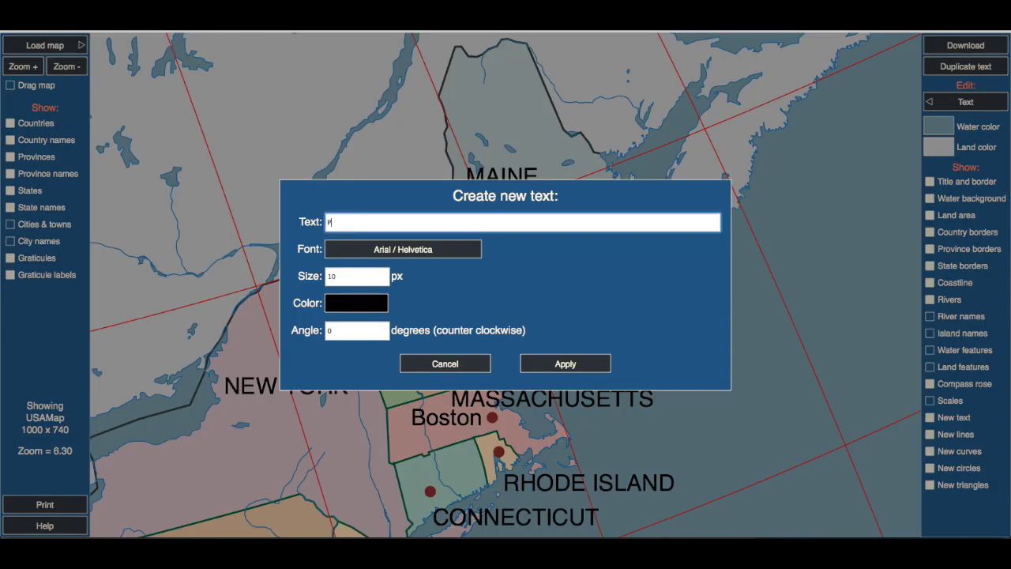
{"action": "key", "text": "Tab"}
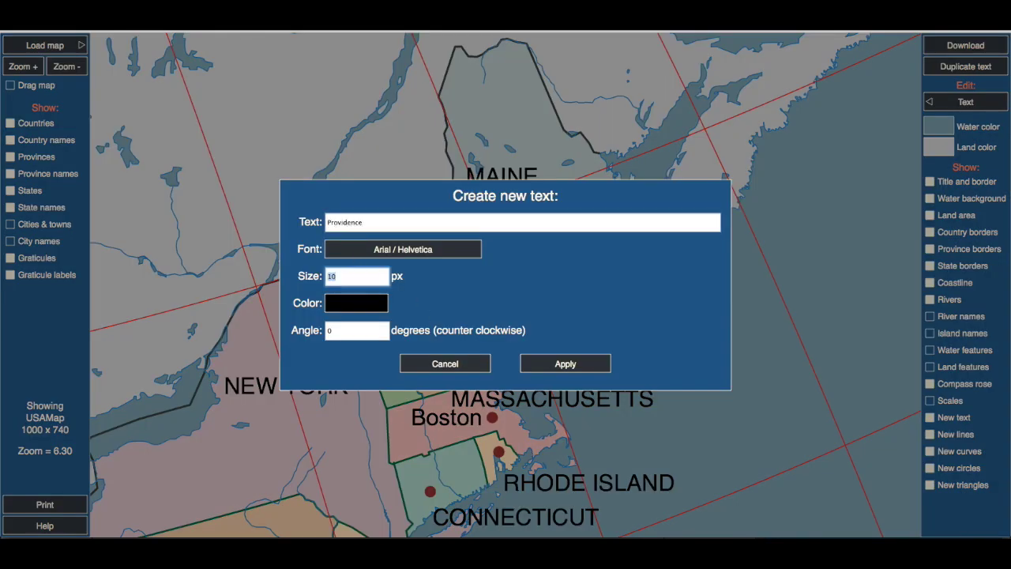
{"action": "type", "text": "6"}
{"action": "left_click", "coordinate": [586, 365]}
{"action": "left_click_drag", "start_coordinate": [587, 451], "coordinate": [573, 460]}
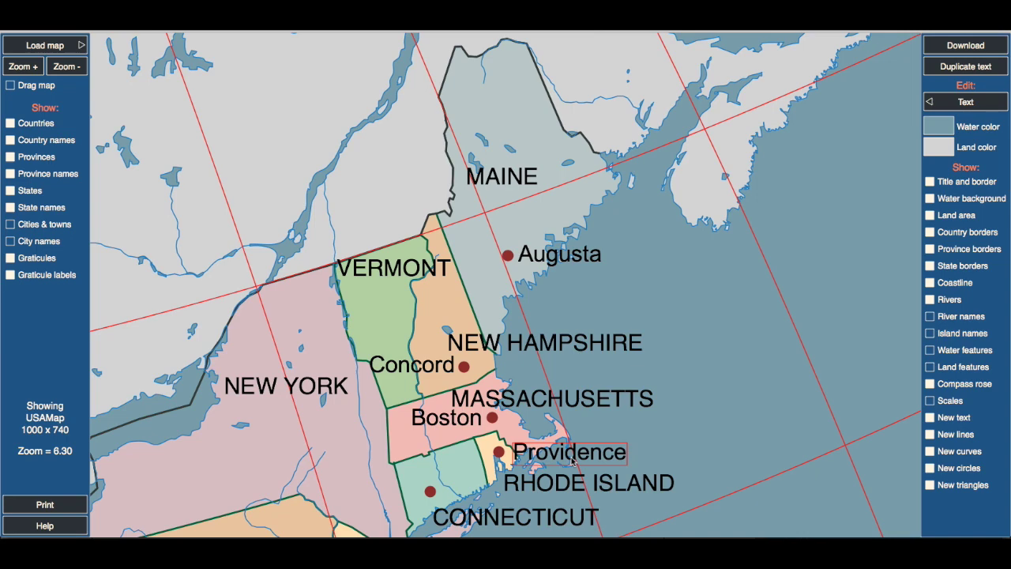
- Add a size 6 Hartford label inside Connecticut beside its dot
{"action": "left_click", "coordinate": [352, 475]}
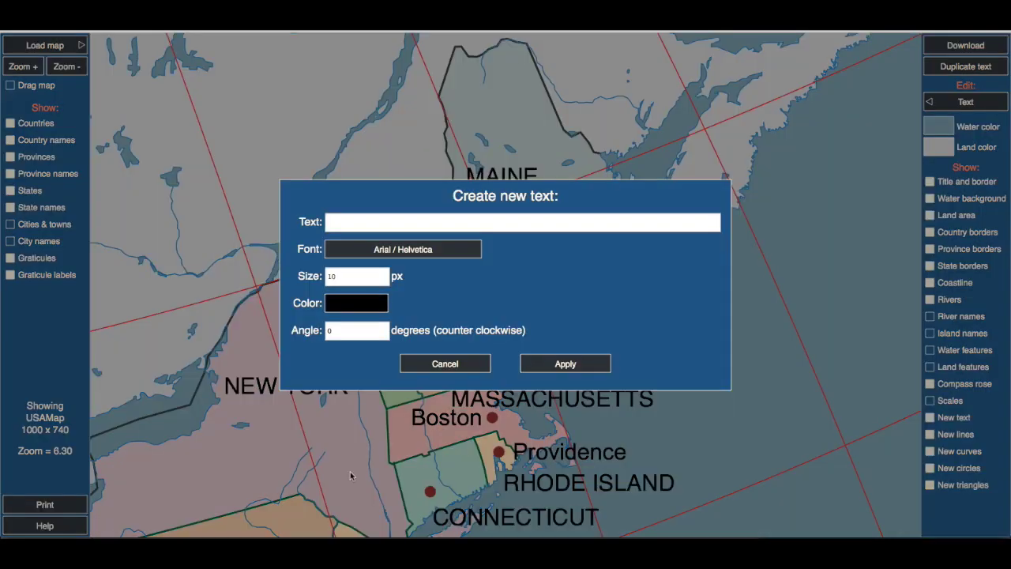
{"action": "left_click", "coordinate": [344, 223]}
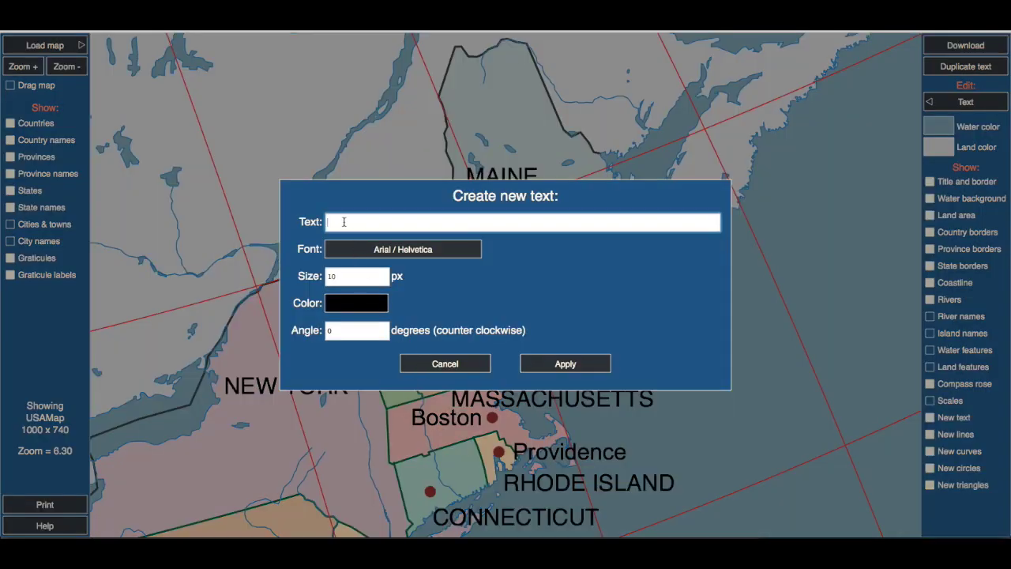
{"action": "type", "text": "H"}
{"action": "key", "text": "Tab"}
{"action": "type", "text": "6"}
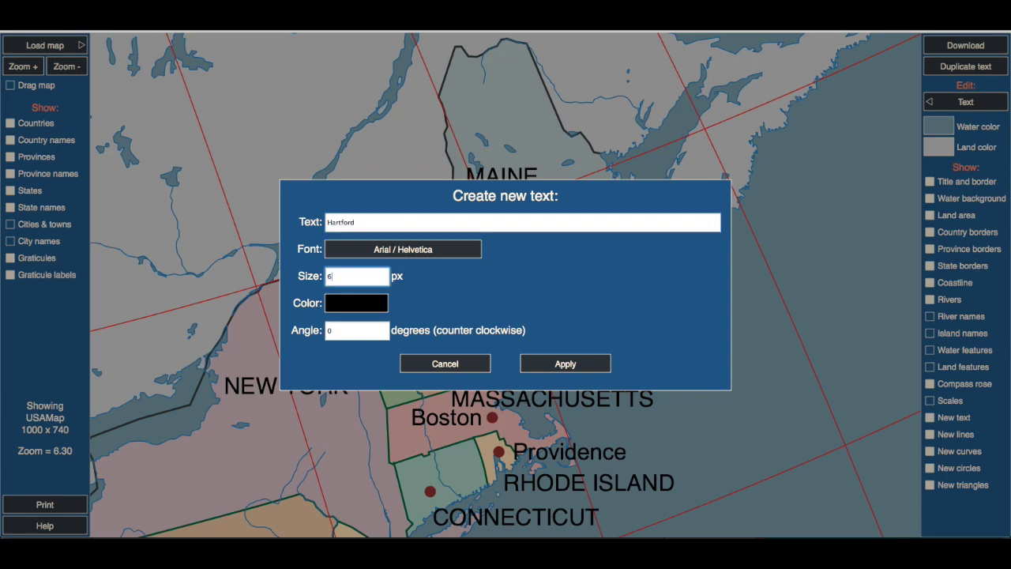
{"action": "left_click", "coordinate": [564, 363]}
{"action": "left_click_drag", "start_coordinate": [417, 468], "coordinate": [455, 474]}
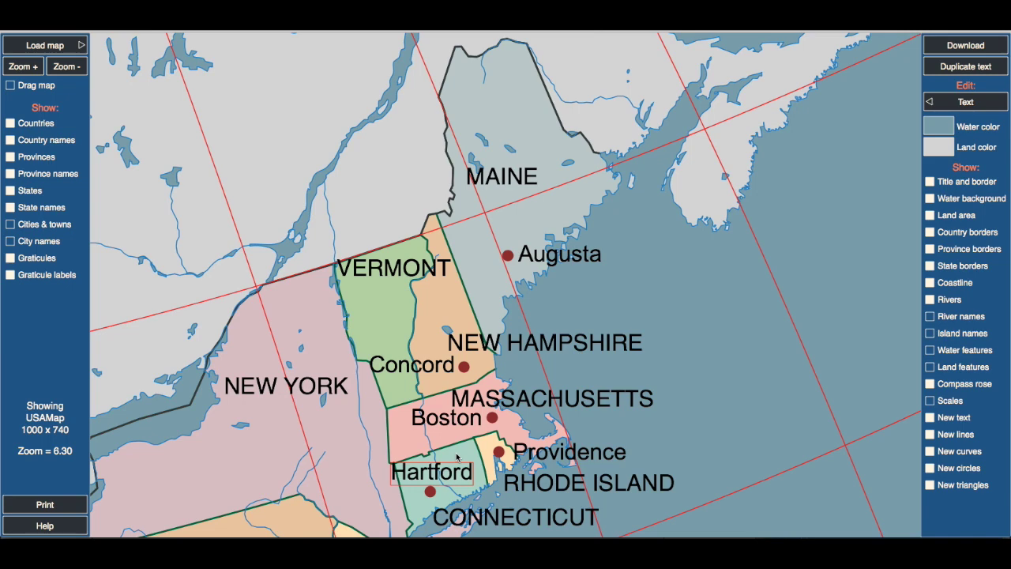
- Delete the VERMONT and NEW YORK state labels
{"action": "left_click", "coordinate": [383, 275]}
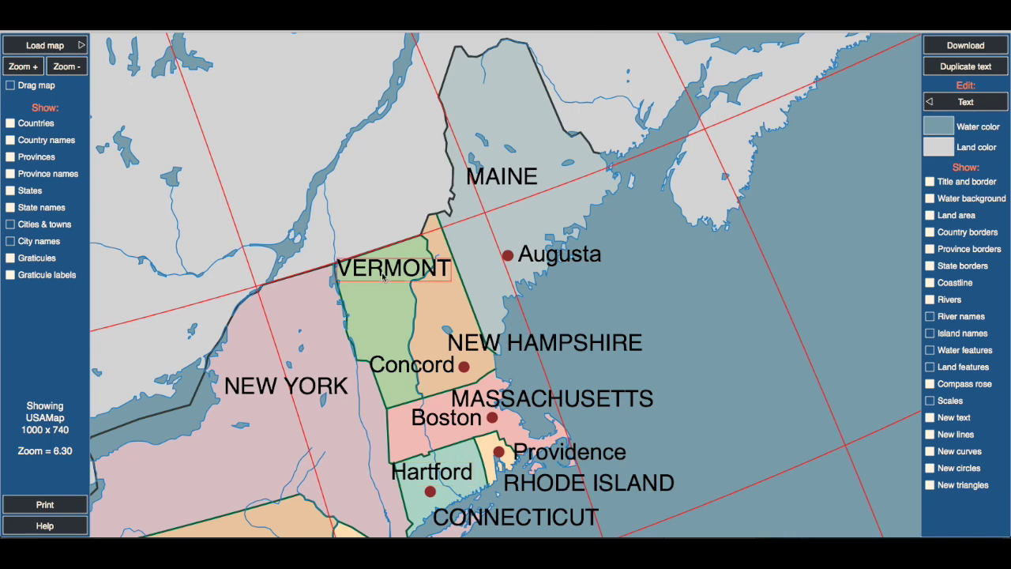
{"action": "key", "text": "Delete"}
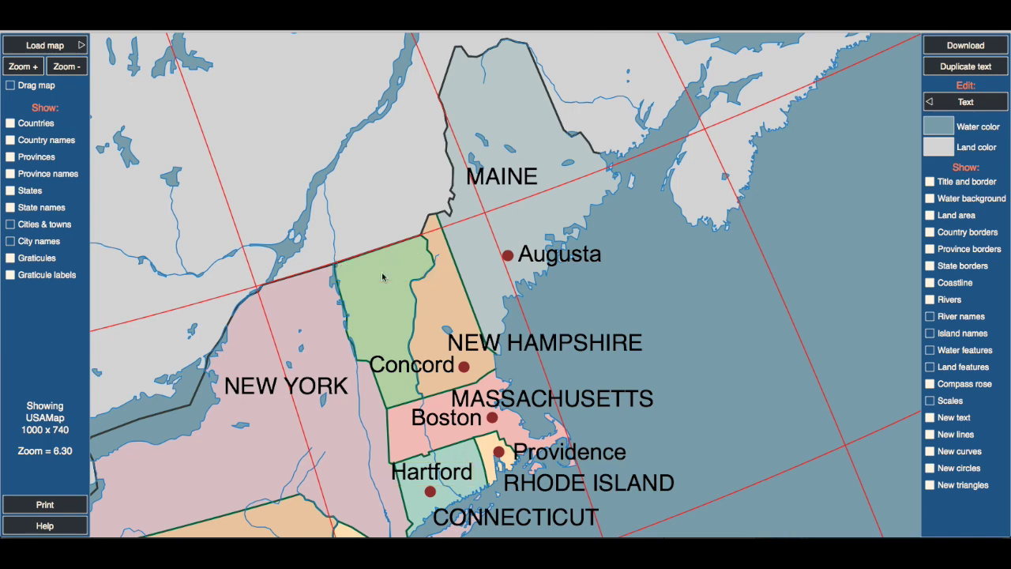
{"action": "left_click", "coordinate": [287, 385]}
{"action": "key", "text": "Delete"}
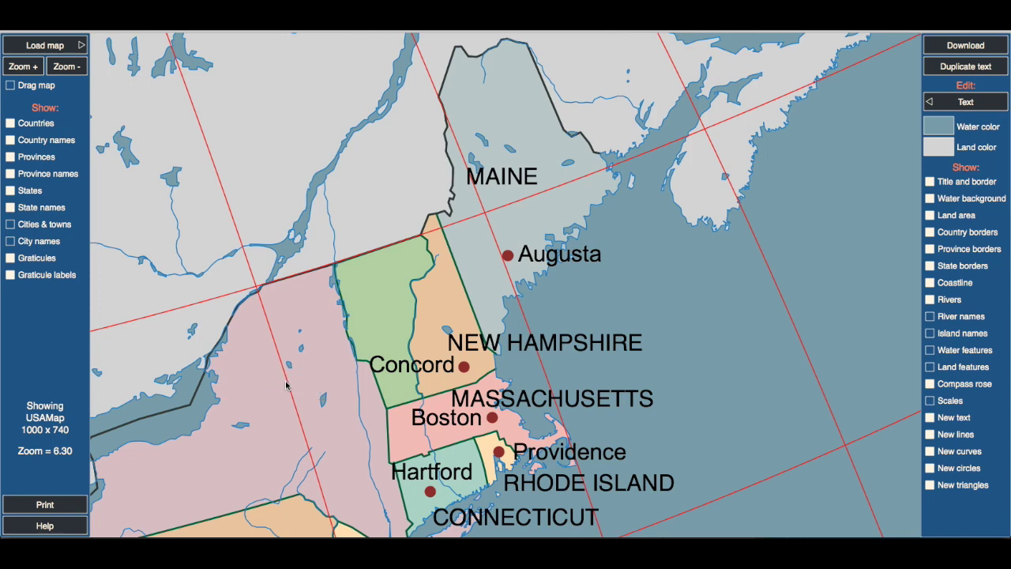
- Reposition the NEW HAMPSHIRE, MASSACHUSETTS, Boston, CONNECTICUT and Hartford labels to sit inside their states
{"action": "left_click_drag", "start_coordinate": [554, 350], "coordinate": [522, 319]}
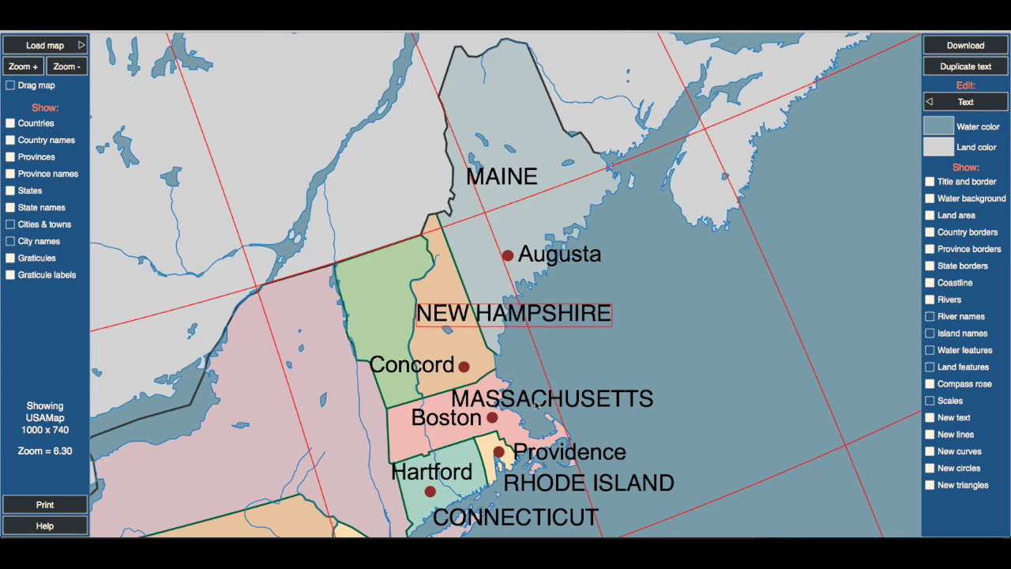
{"action": "left_click_drag", "start_coordinate": [523, 399], "coordinate": [319, 433]}
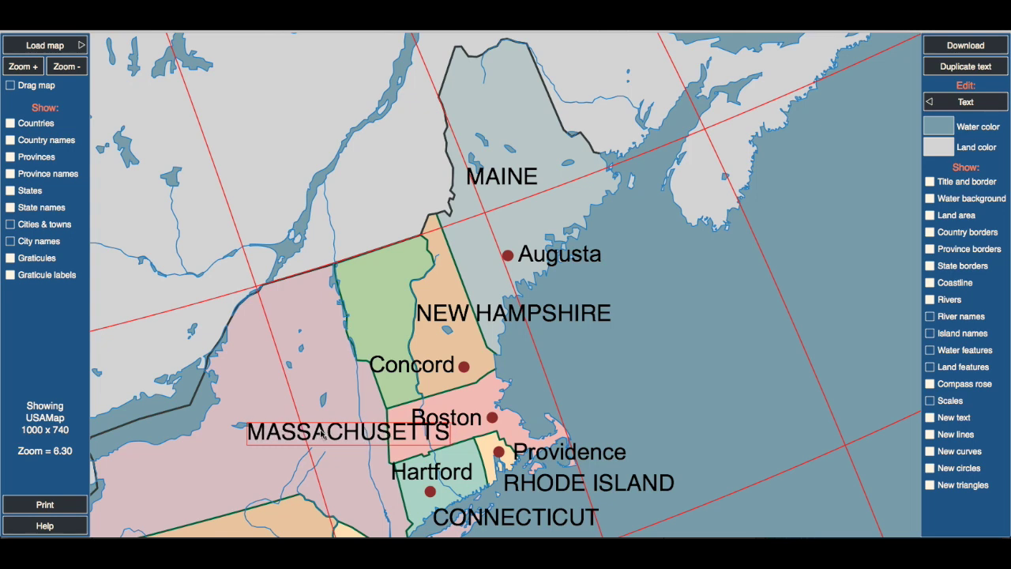
{"action": "left_click", "coordinate": [457, 420]}
{"action": "left_click_drag", "start_coordinate": [457, 418], "coordinate": [545, 403]}
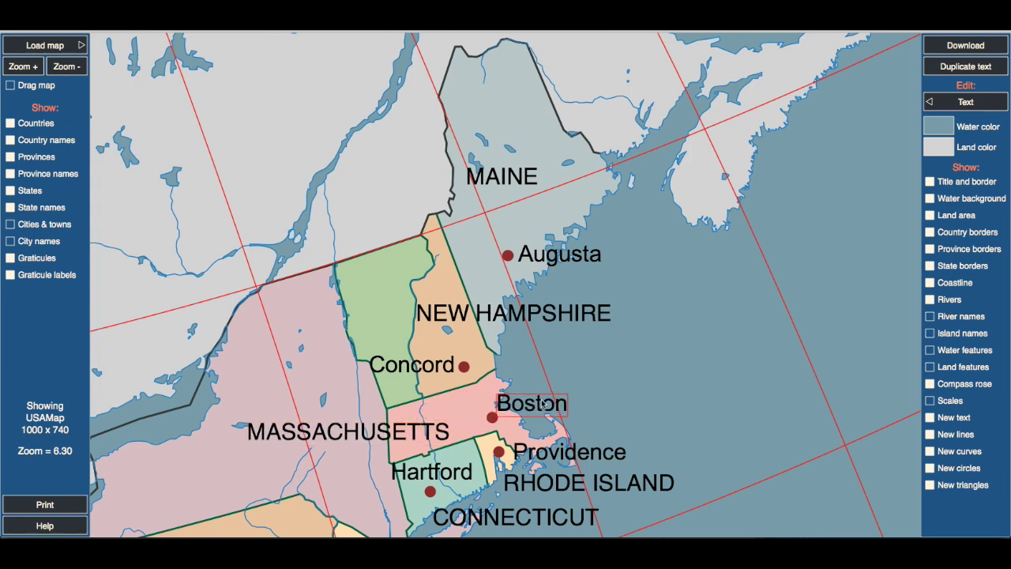
{"action": "left_click_drag", "start_coordinate": [390, 438], "coordinate": [417, 422]}
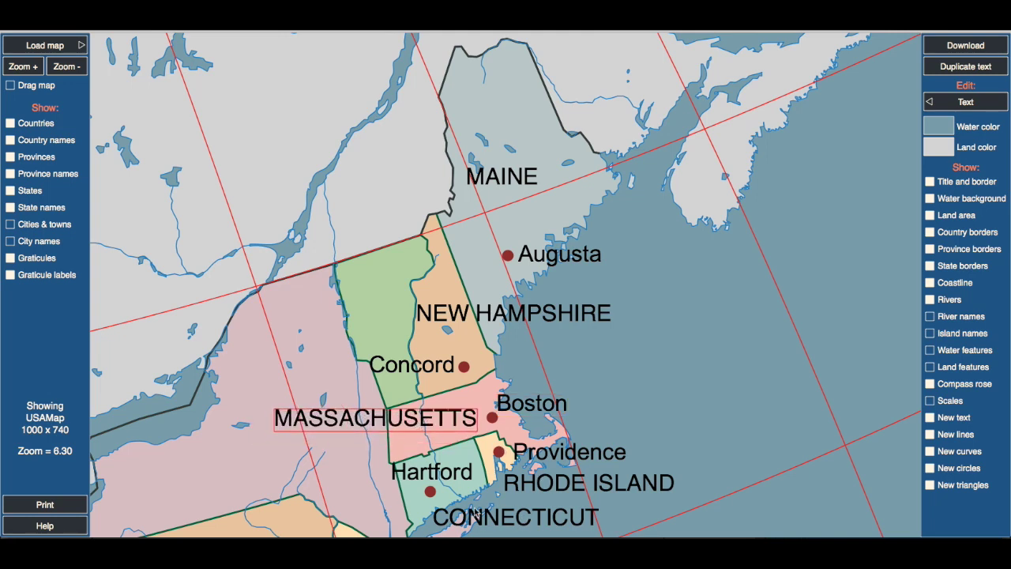
{"action": "left_click_drag", "start_coordinate": [509, 520], "coordinate": [353, 512]}
{"action": "left_click_drag", "start_coordinate": [457, 474], "coordinate": [467, 473]}
{"action": "left_click_drag", "start_coordinate": [386, 517], "coordinate": [420, 516]}
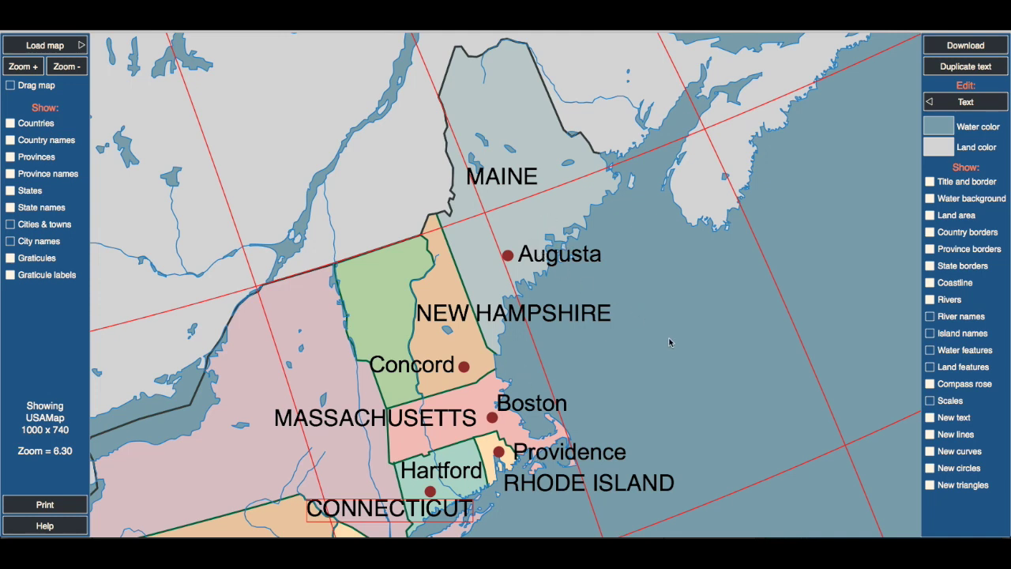
- Set editing mode to Off and download the visible map area at 100 percent scale
{"action": "left_click", "coordinate": [970, 45]}
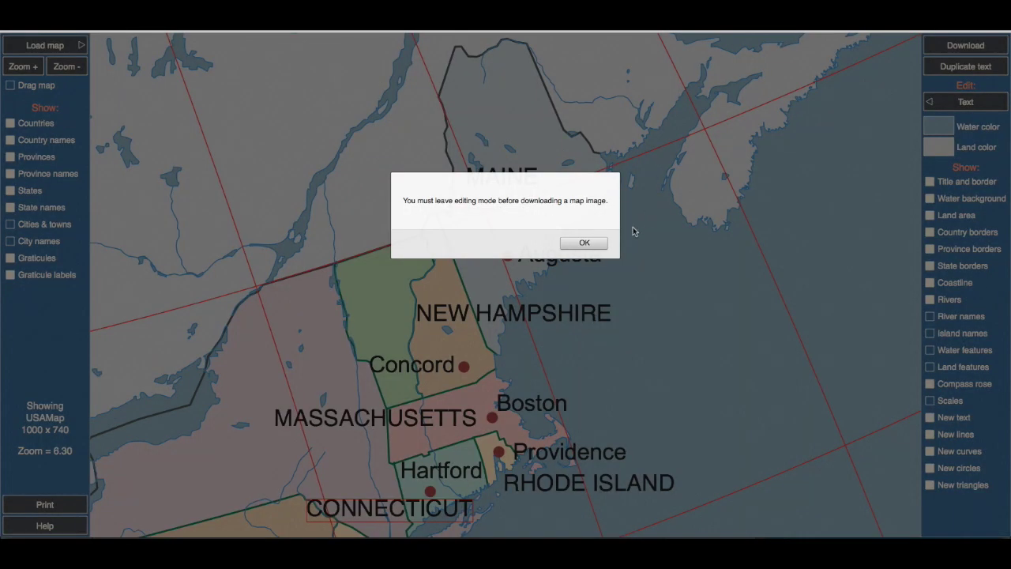
{"action": "left_click", "coordinate": [600, 244]}
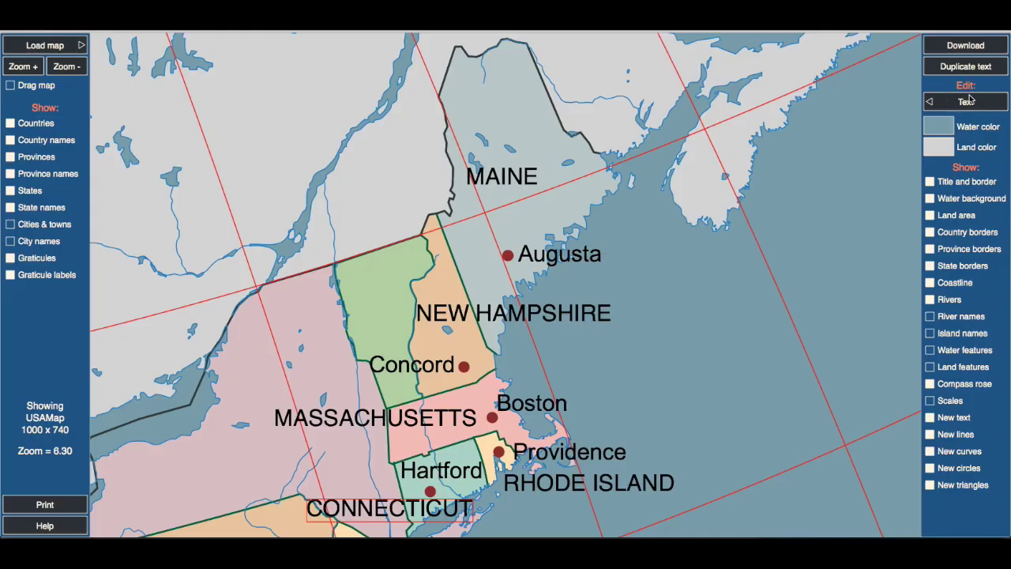
{"action": "left_click", "coordinate": [970, 108]}
{"action": "left_click", "coordinate": [905, 106]}
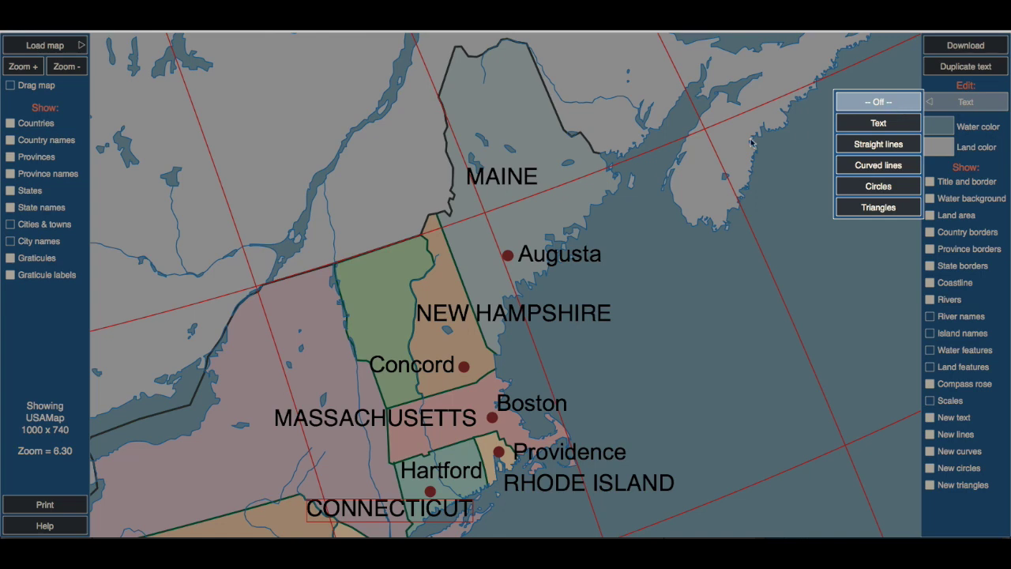
{"action": "left_click", "coordinate": [950, 52]}
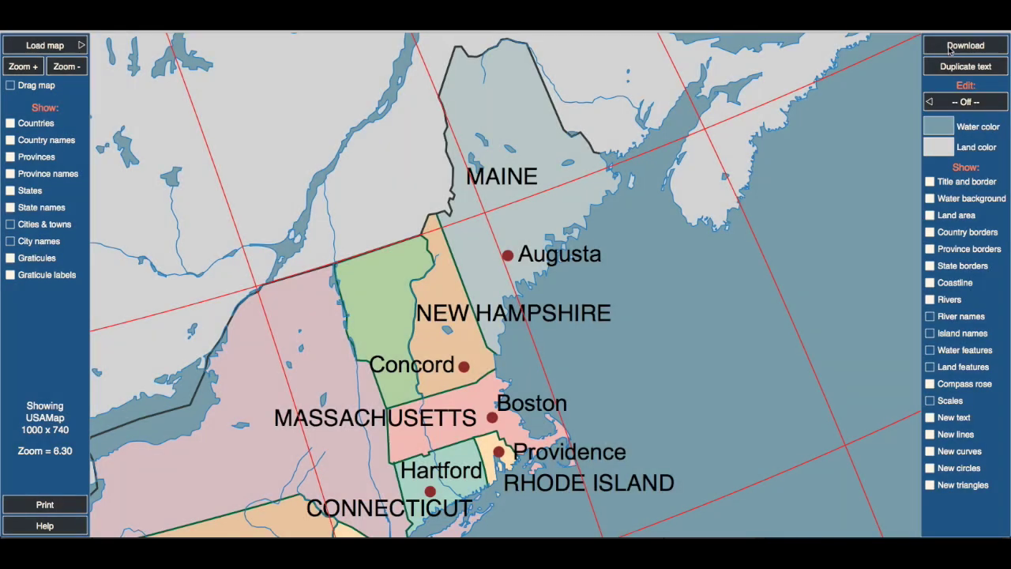
{"action": "left_click", "coordinate": [950, 49]}
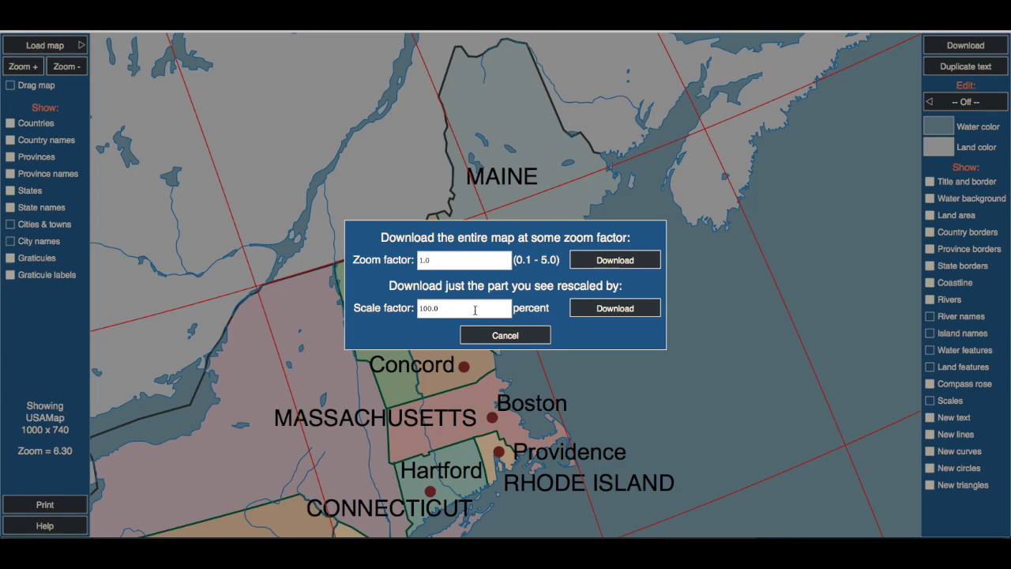
{"action": "left_click", "coordinate": [614, 309]}
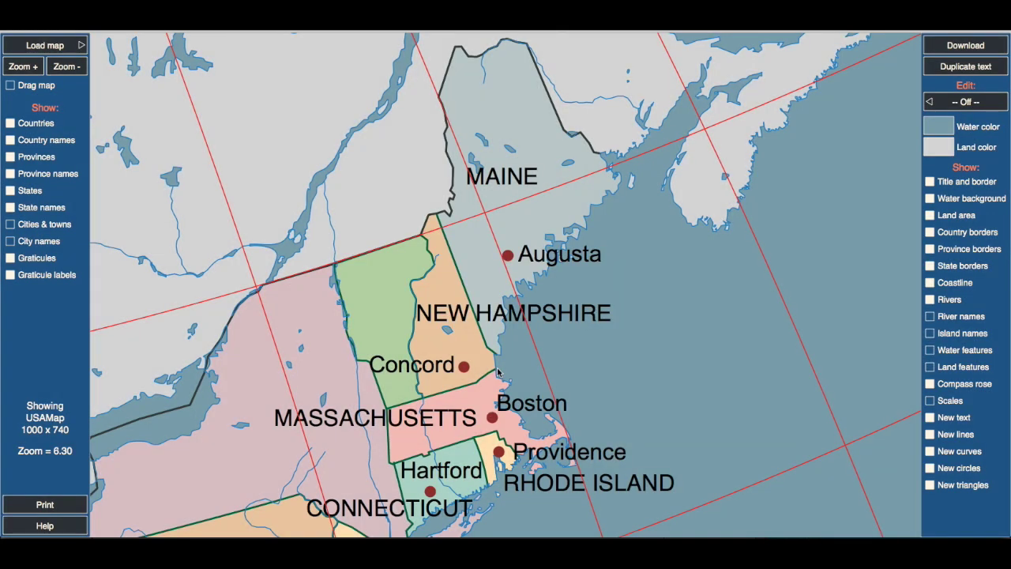
- Save the labelled map file, then untick capital labels, State names and Countries
{"action": "left_click", "coordinate": [555, 351]}
{"action": "left_click", "coordinate": [930, 418]}
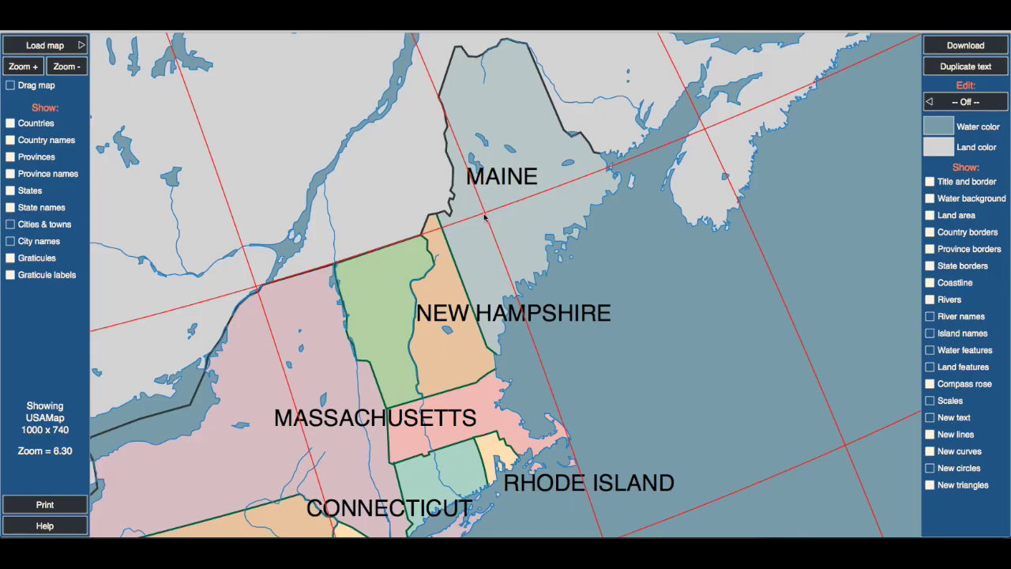
{"action": "left_click", "coordinate": [11, 208]}
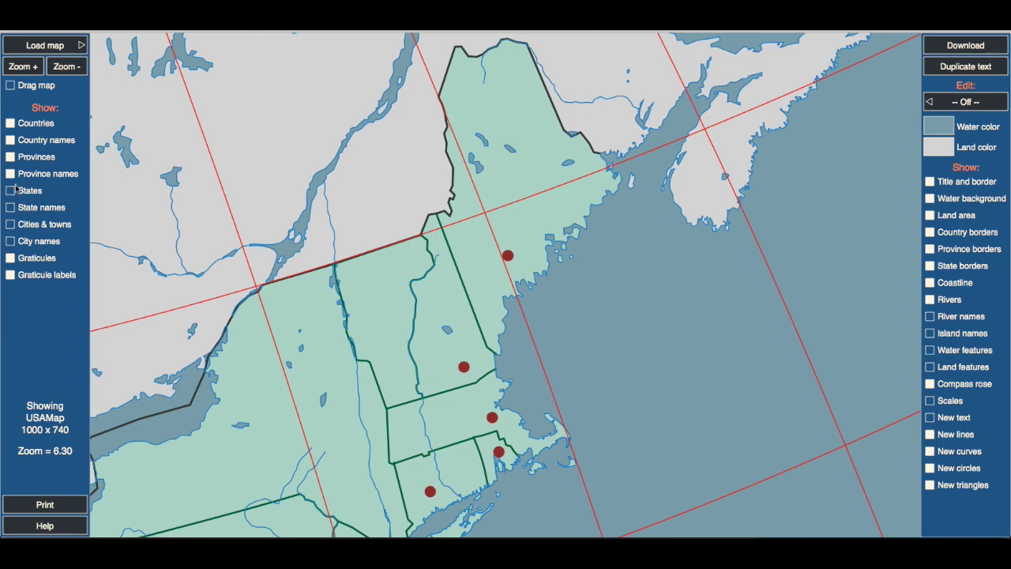
{"action": "left_click", "coordinate": [9, 125]}
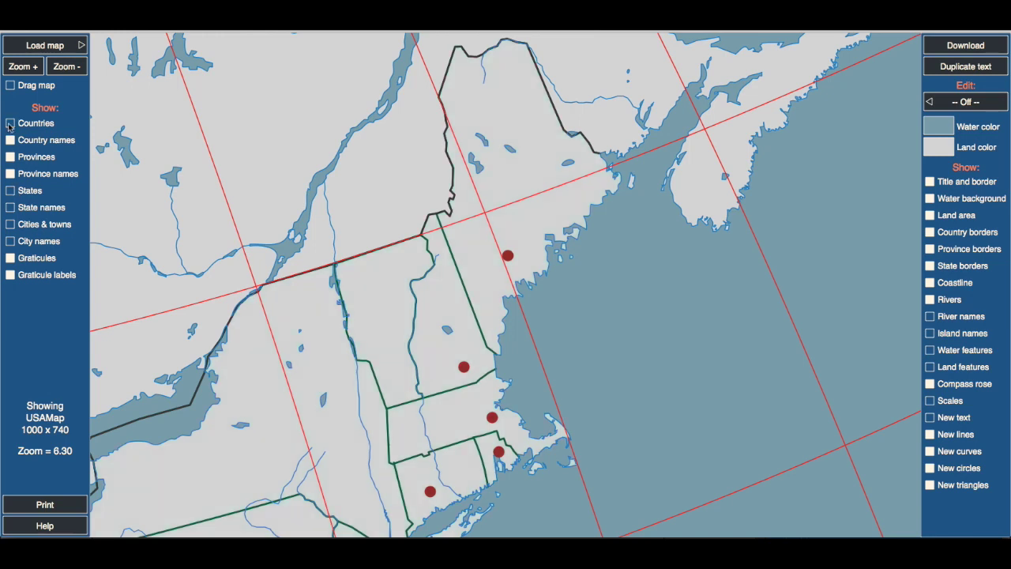
- Make the land white and download the visible outline map at 100.0 percent scale
{"action": "left_click", "coordinate": [938, 151]}
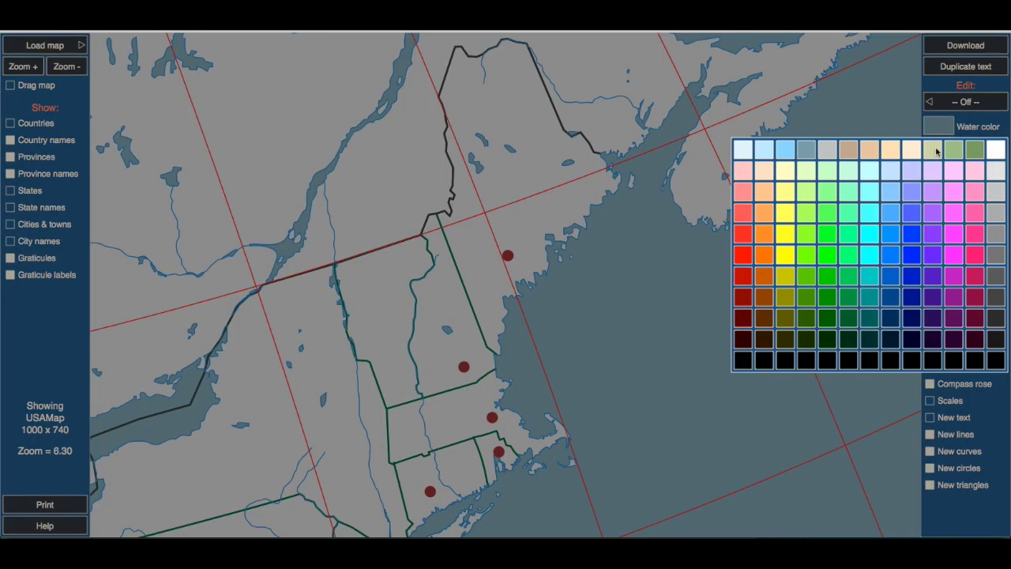
{"action": "left_click", "coordinate": [994, 151]}
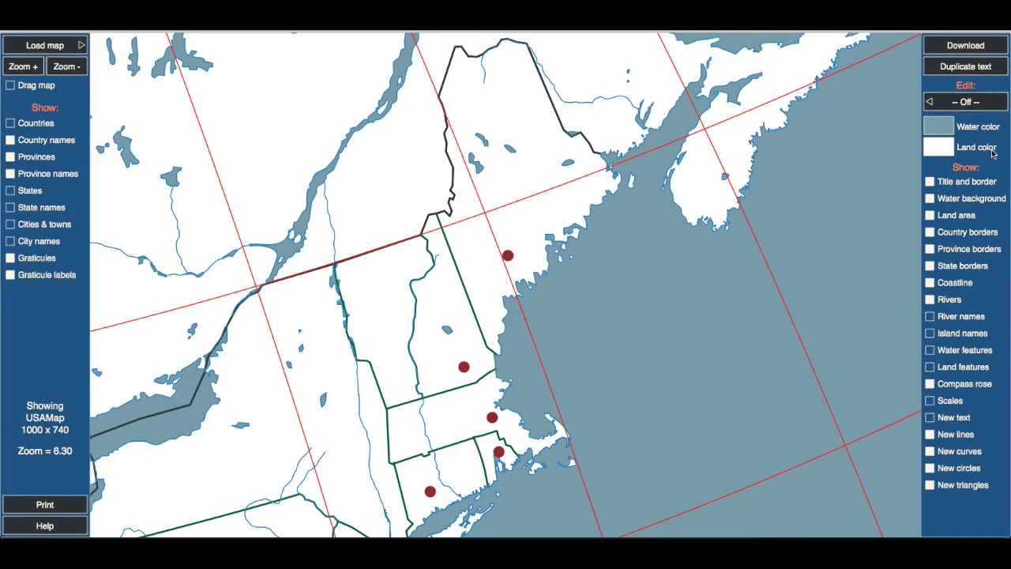
{"action": "left_click", "coordinate": [965, 49]}
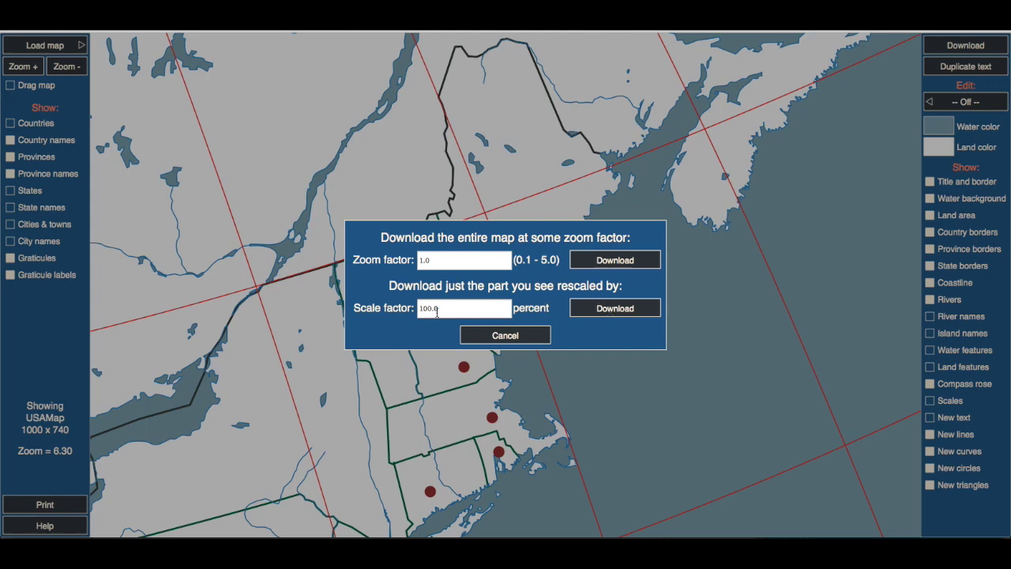
{"action": "left_click", "coordinate": [596, 313]}
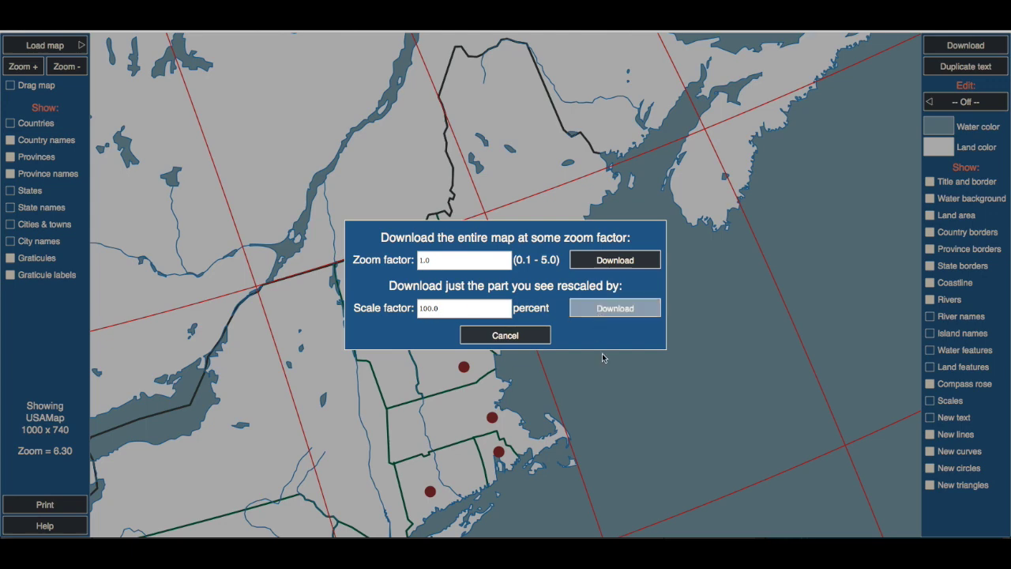